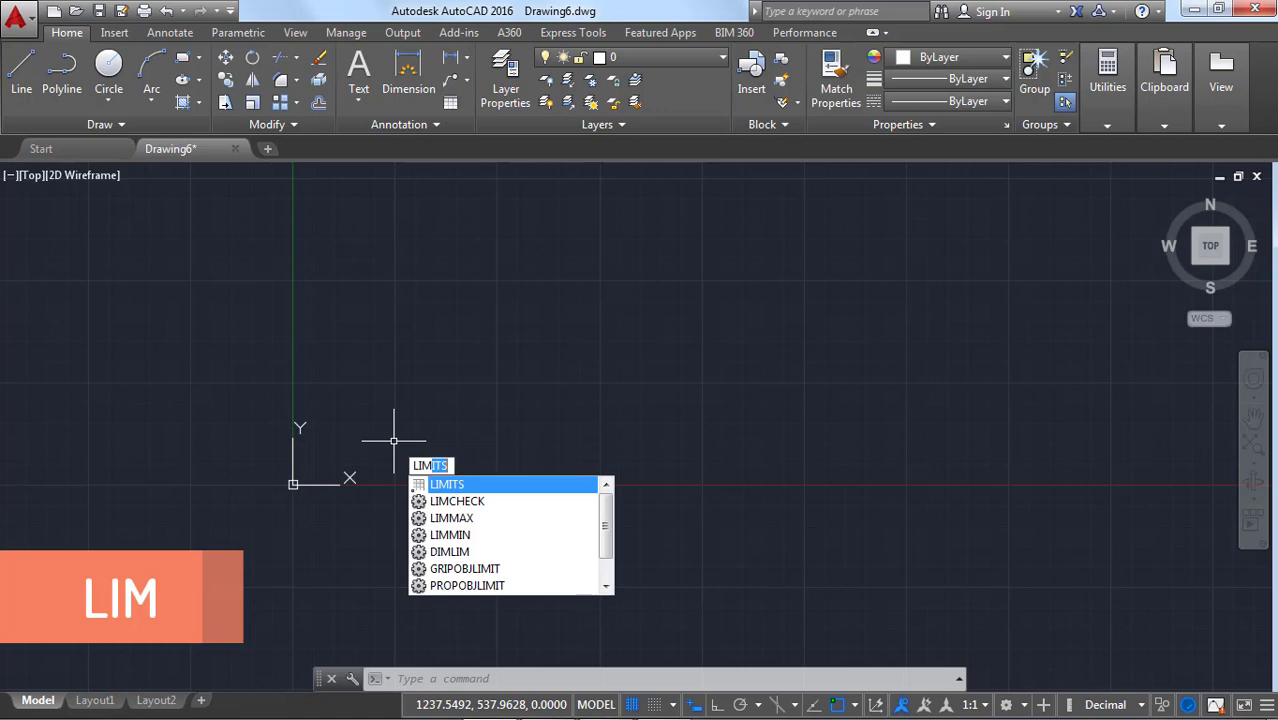
# Set the model space limits with the lower left corner at 0,0 and the upper right corner at 500,250
pyautogui.press('Return')
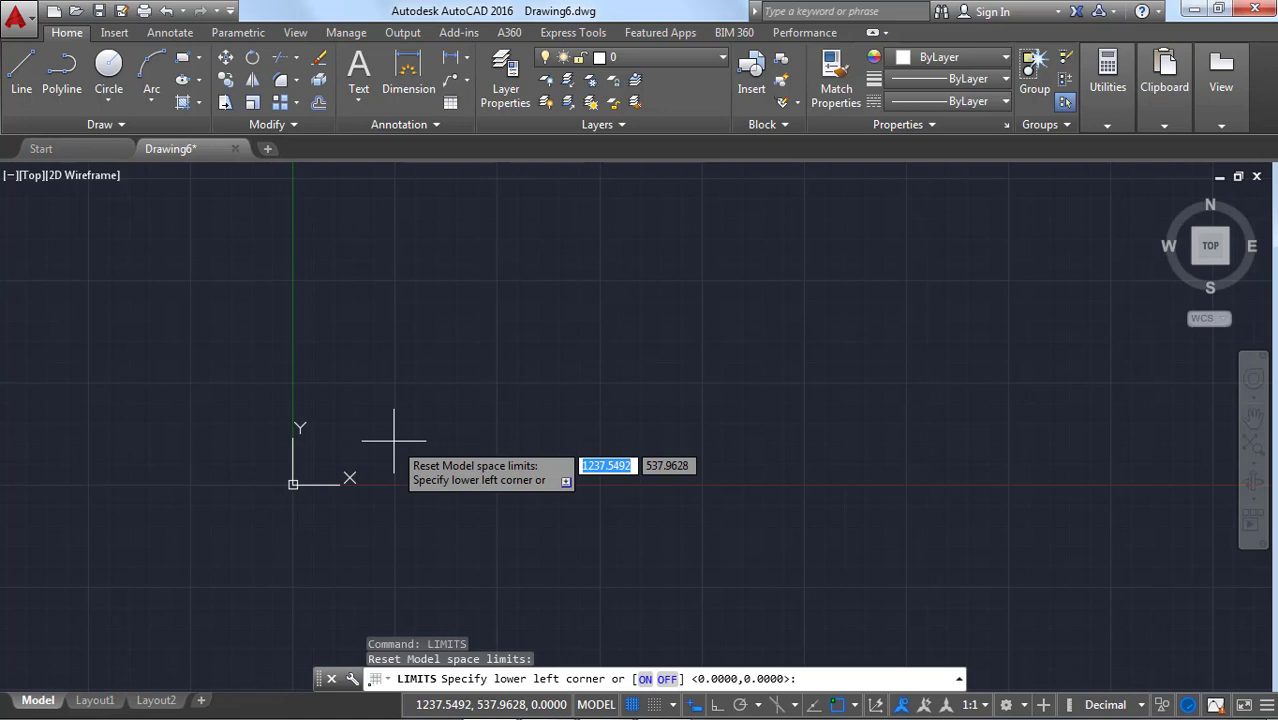
pyautogui.write('0')
pyautogui.press('Tab')
pyautogui.write('0')
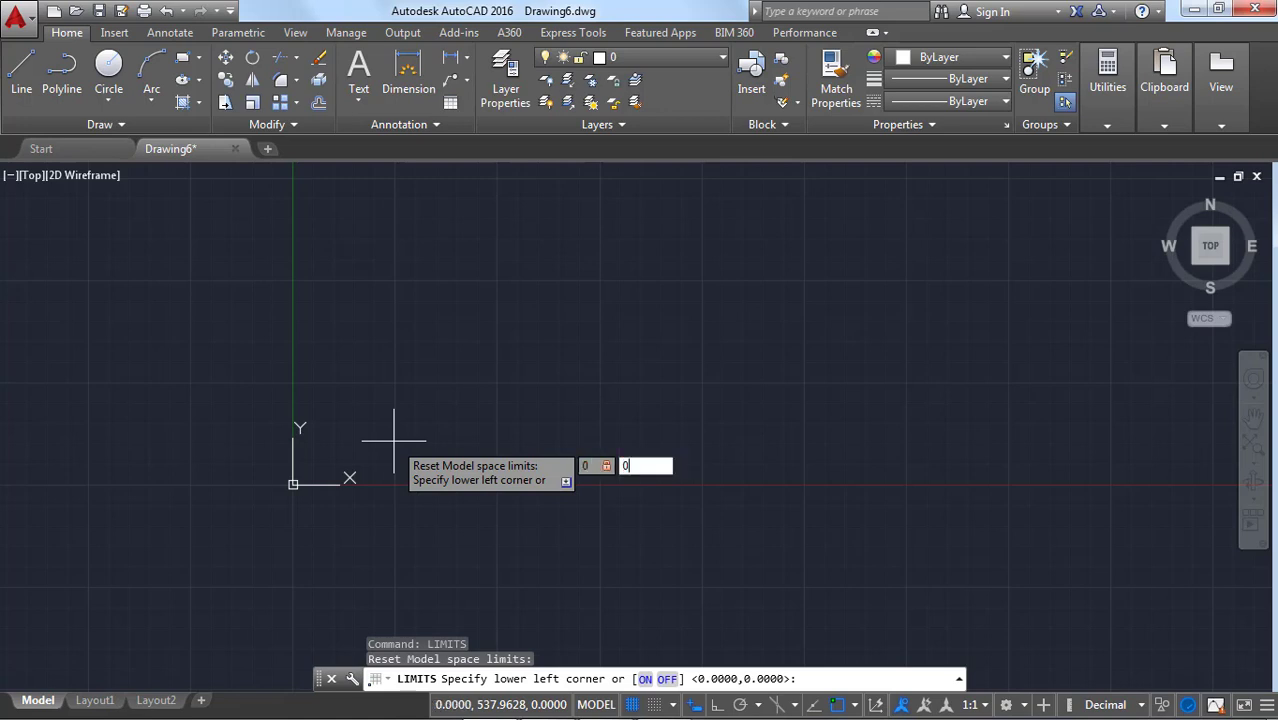
pyautogui.press('Return')
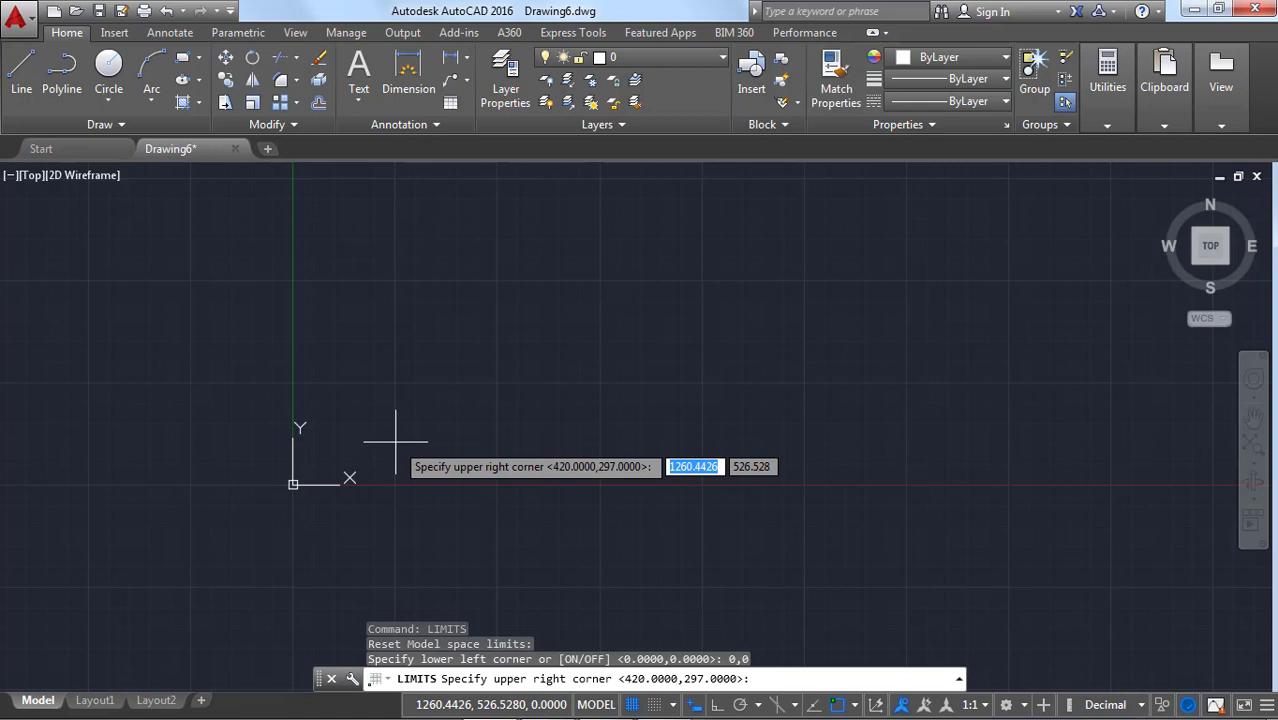
pyautogui.write('5')
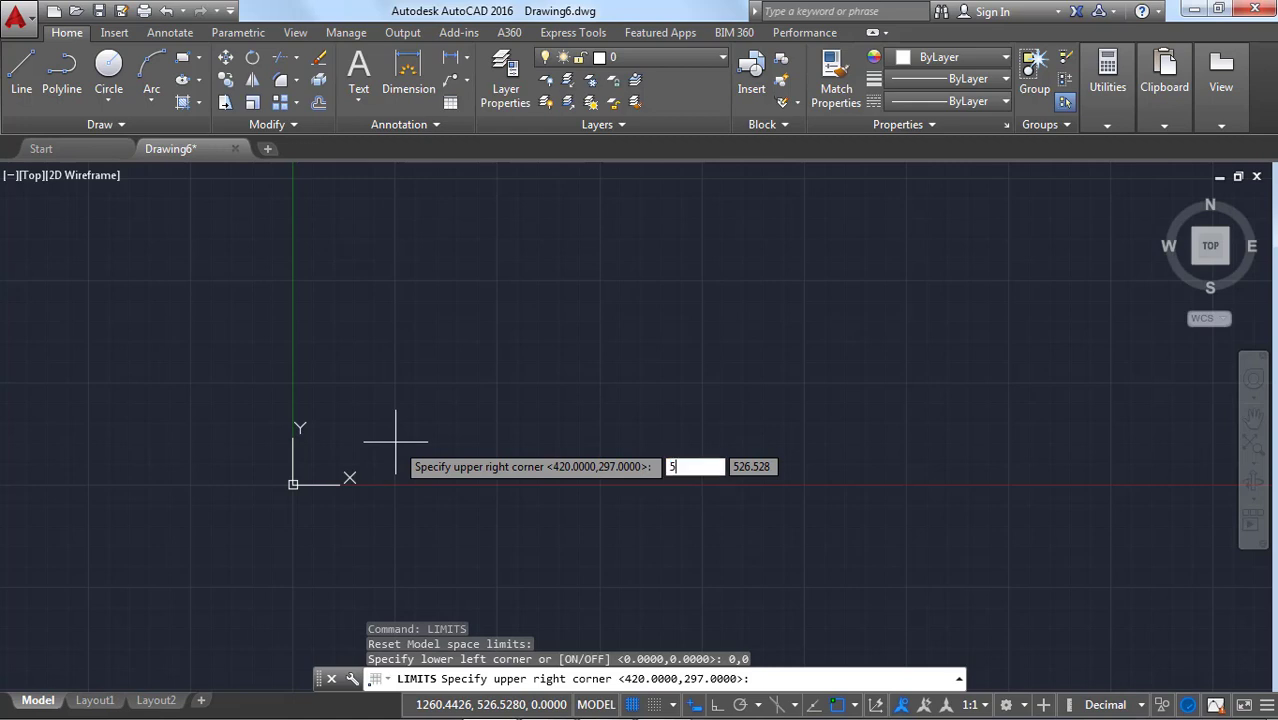
pyautogui.write('00')
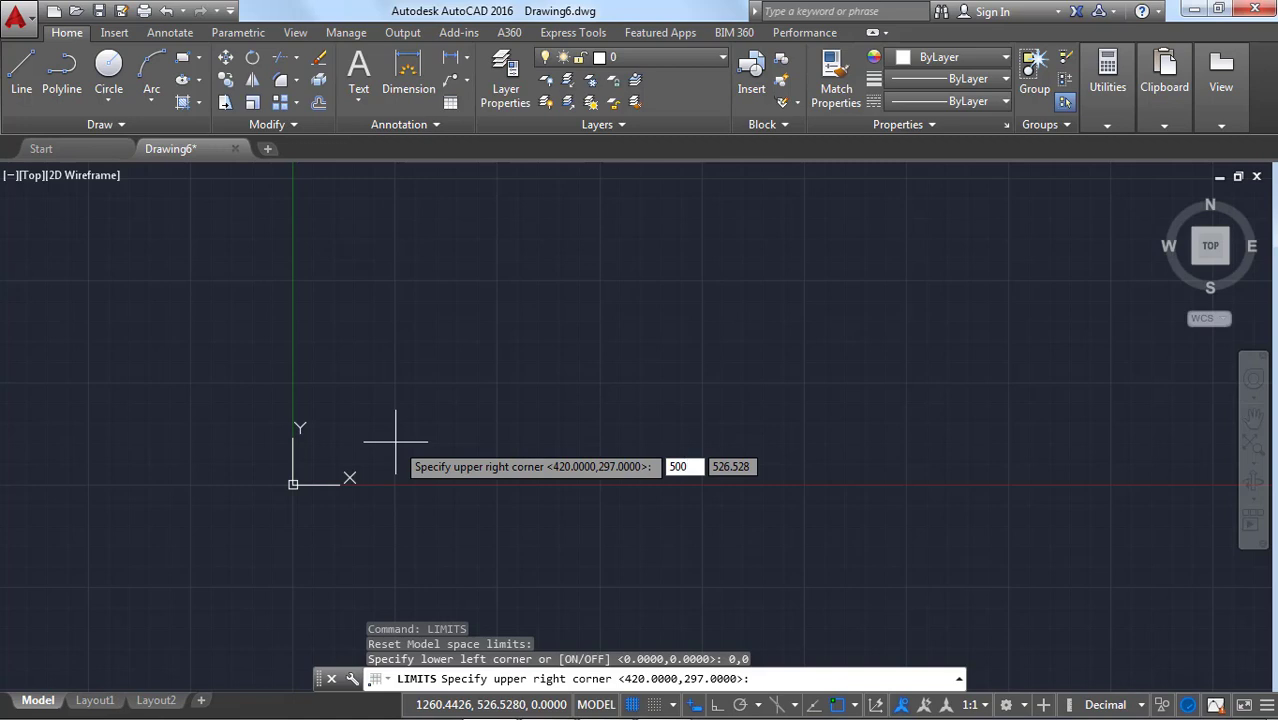
pyautogui.press('Tab')
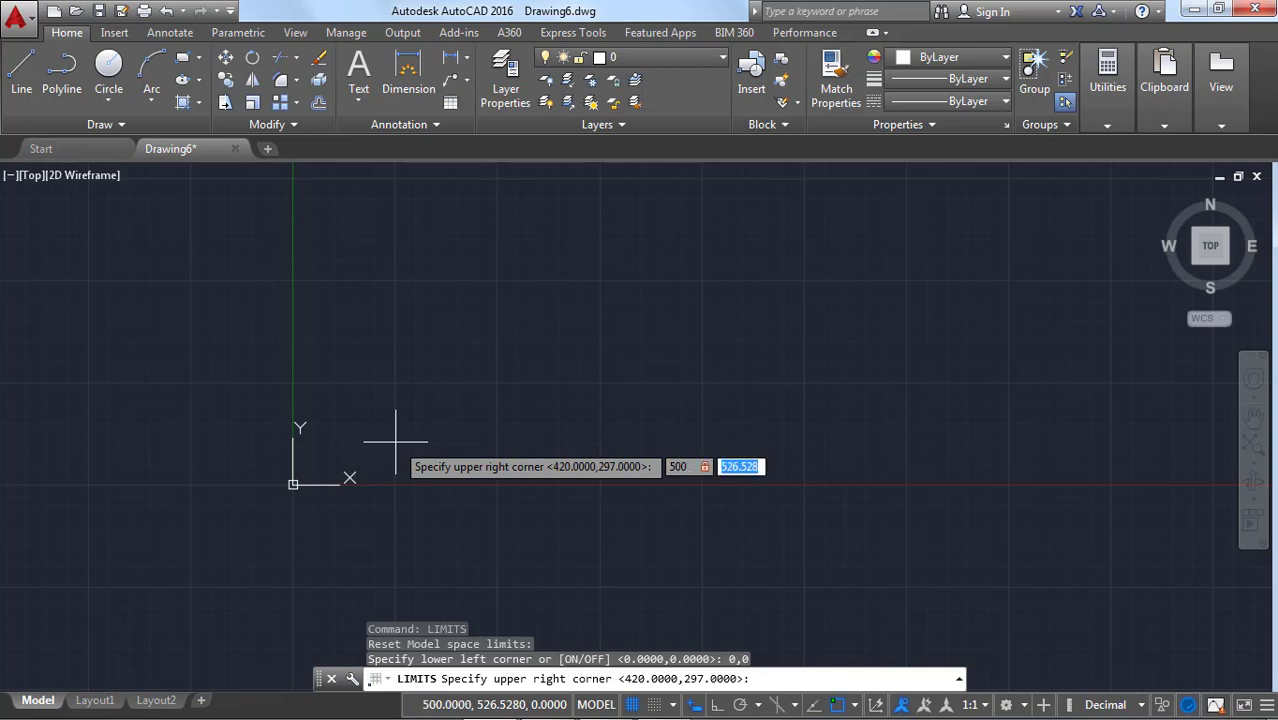
pyautogui.write('250')
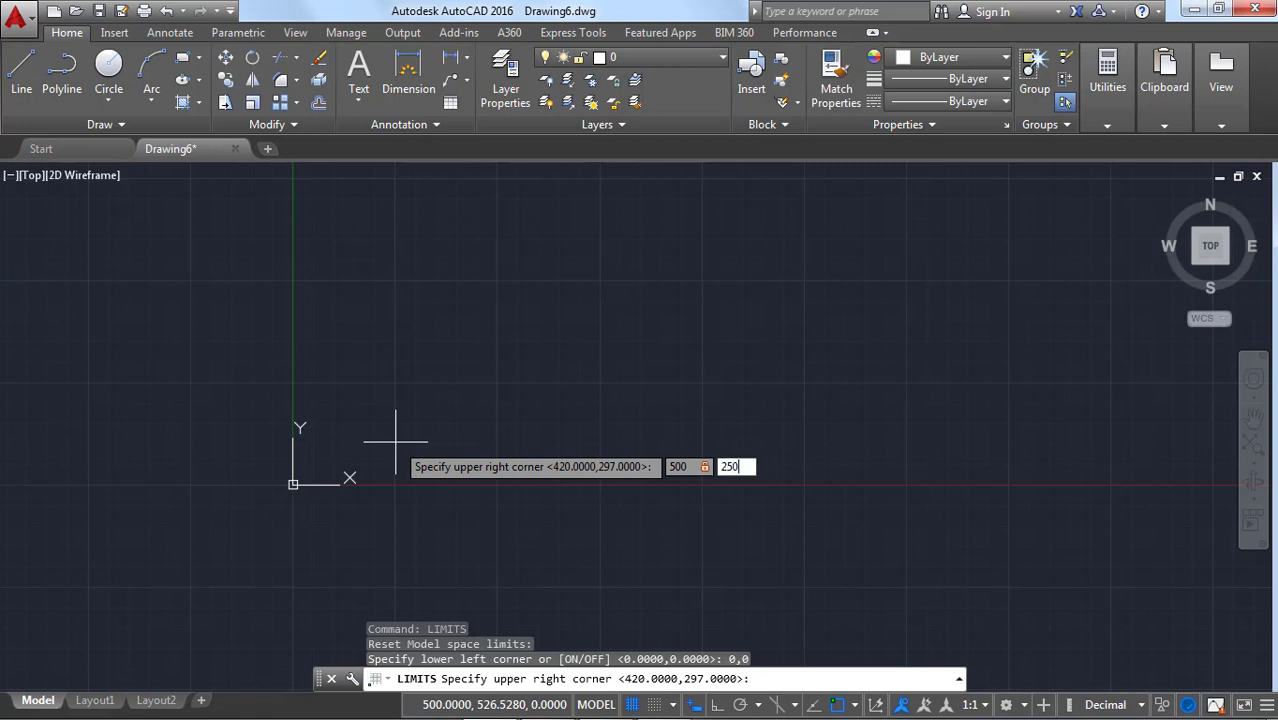
pyautogui.press('Return')
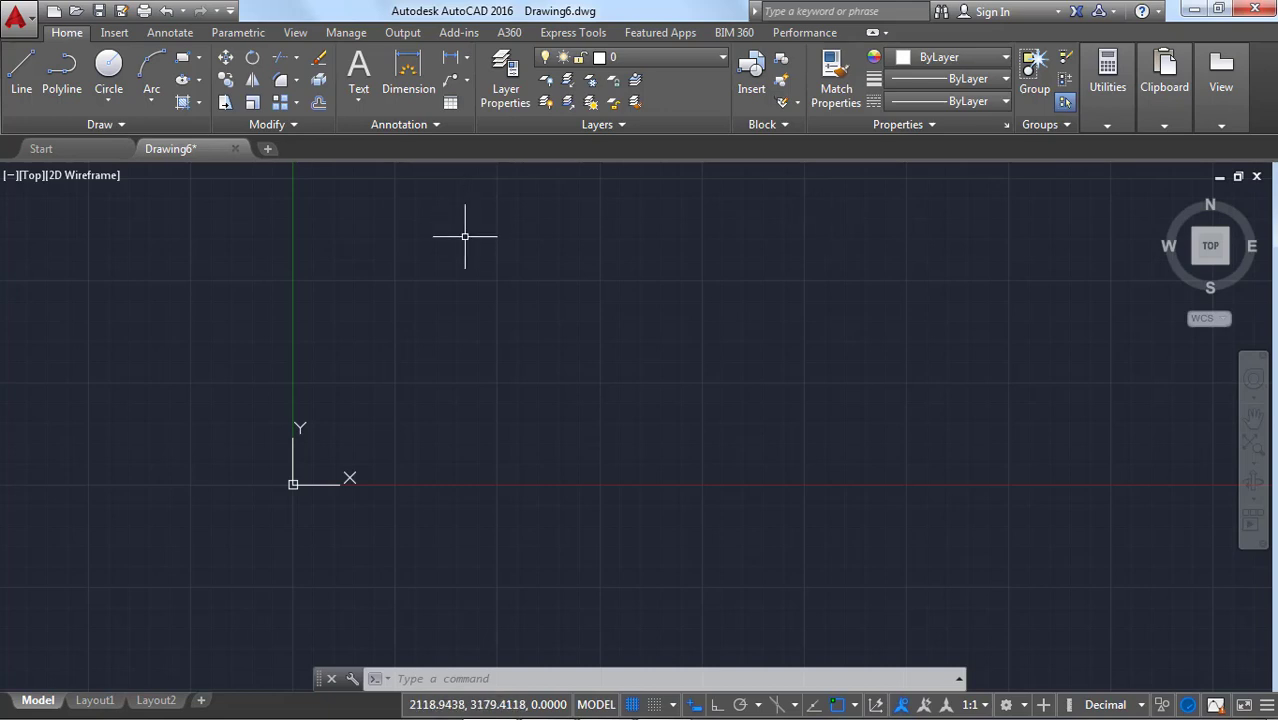
# Place two separate points freehand above and to the right of the origin, the second farther right and slightly lower than the first
pyautogui.scroll(-3, 358, 448)
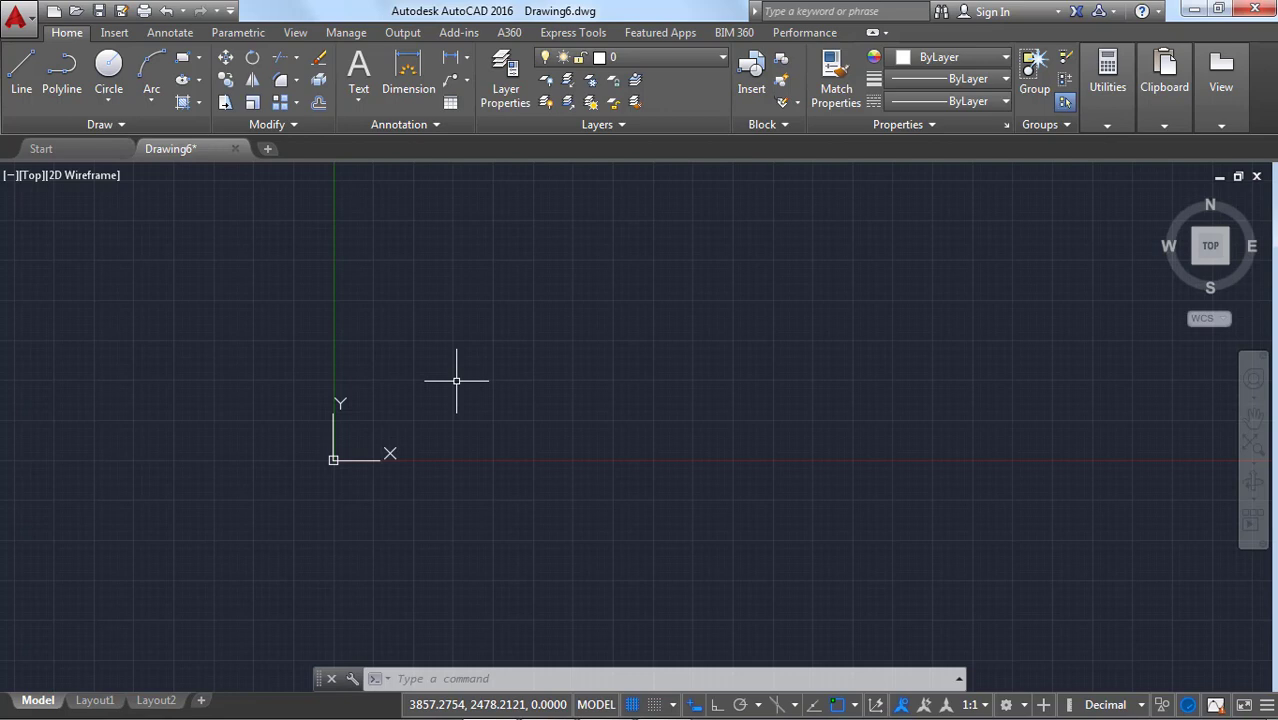
pyautogui.scroll(2, 456, 434)
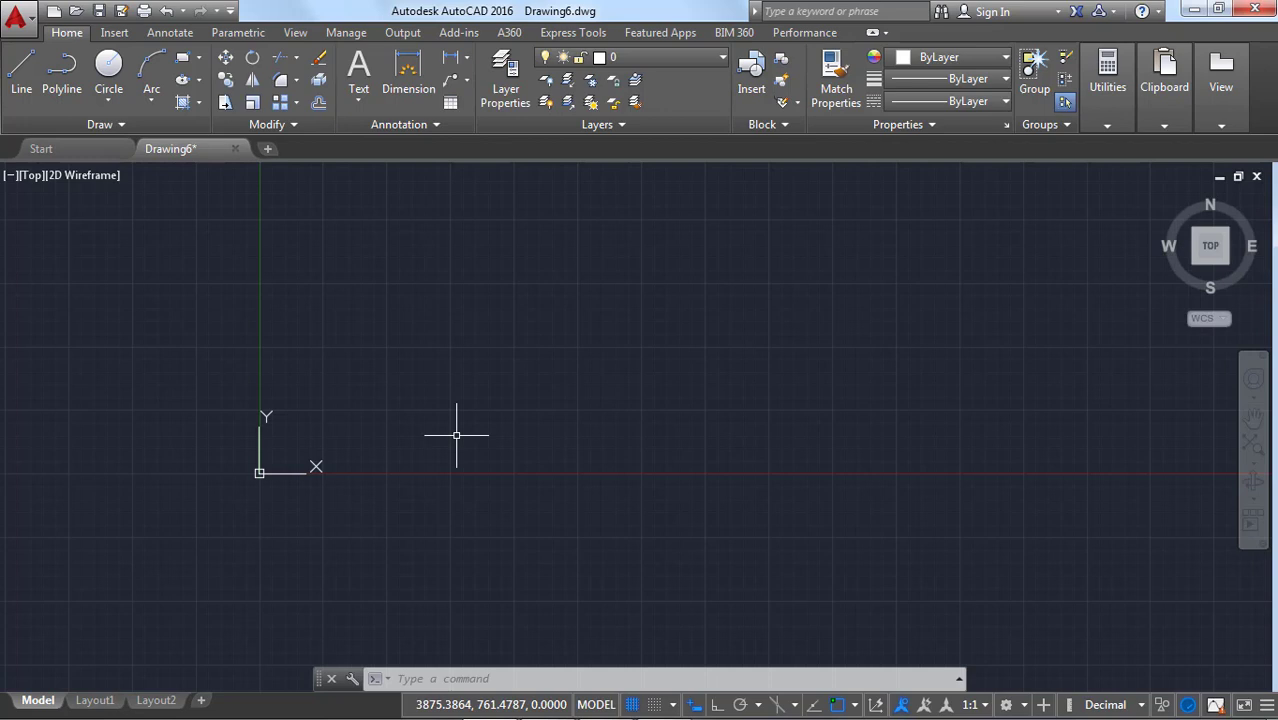
pyautogui.write('PO')
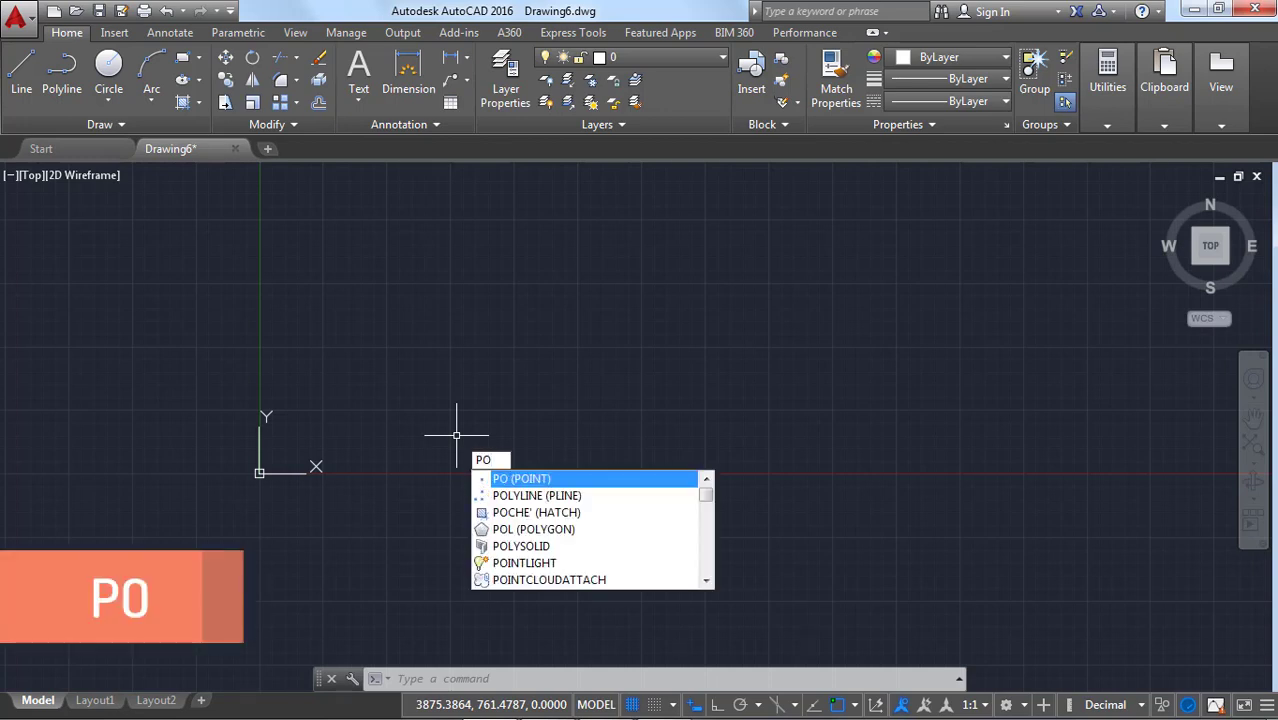
pyautogui.press('Return')
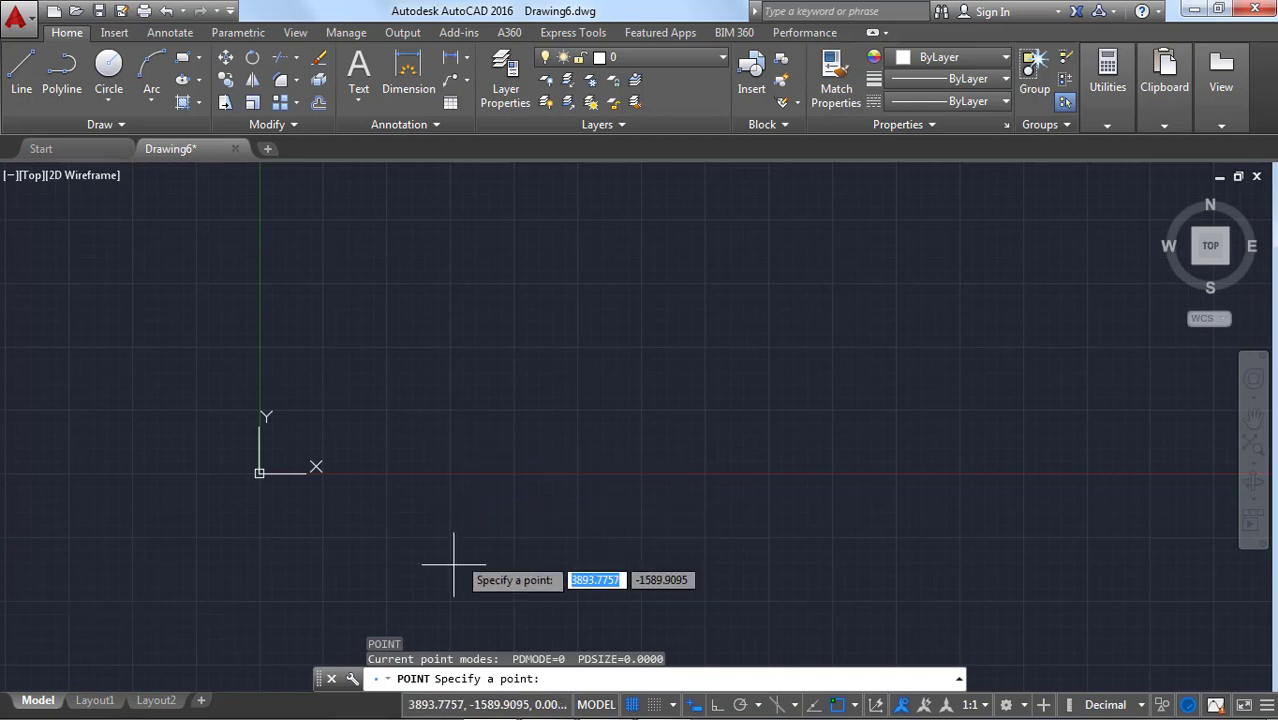
pyautogui.click(360, 322)
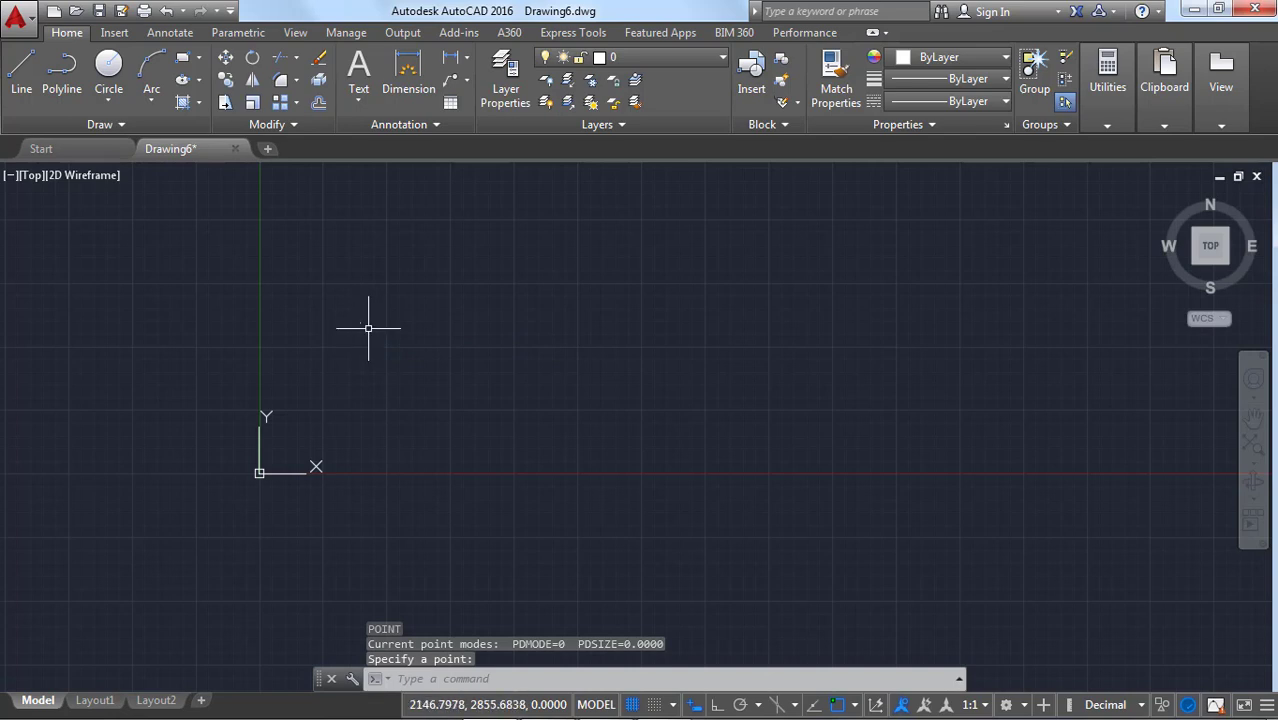
pyautogui.scroll(4, 414, 300)
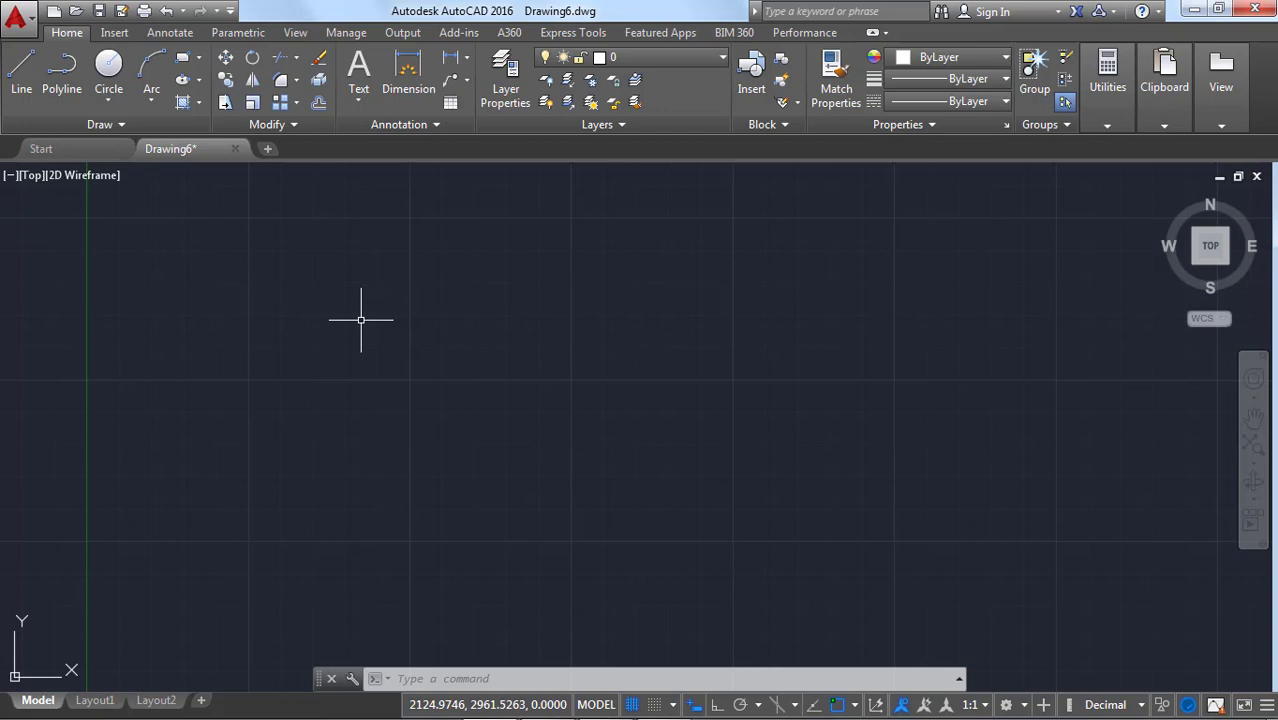
pyautogui.write('point')
pyautogui.press('Return')
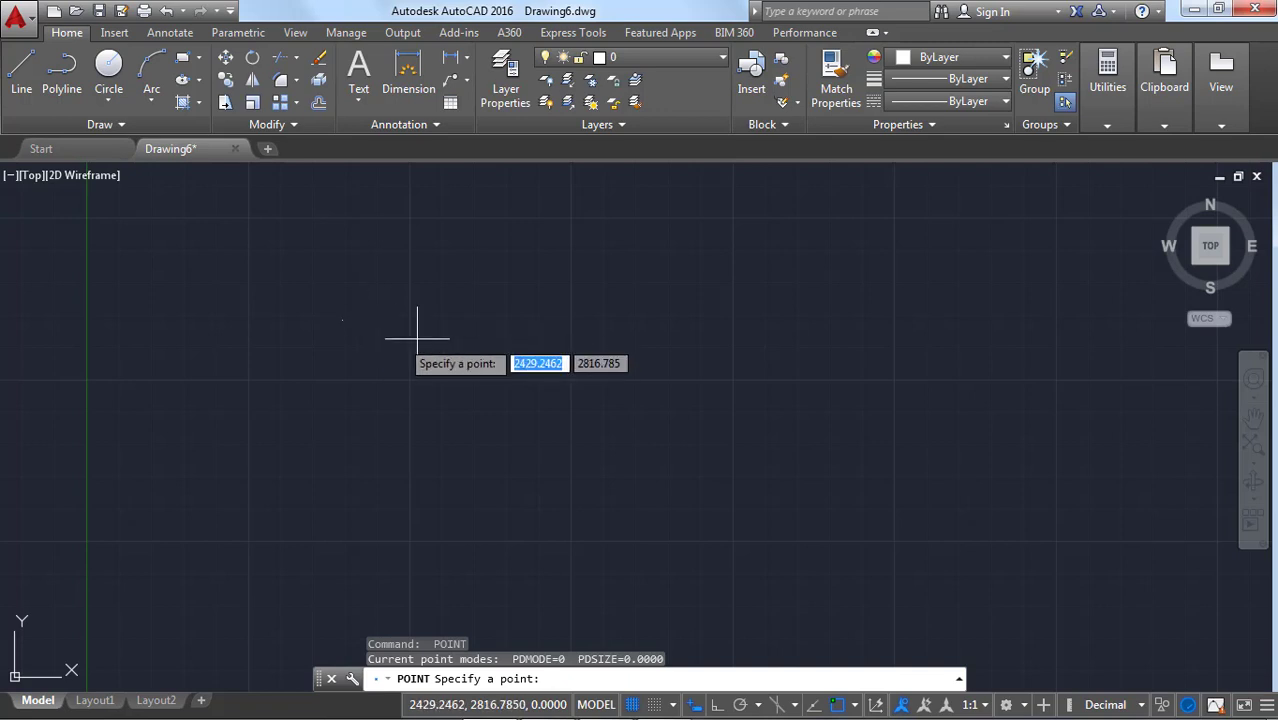
pyautogui.click(498, 397)
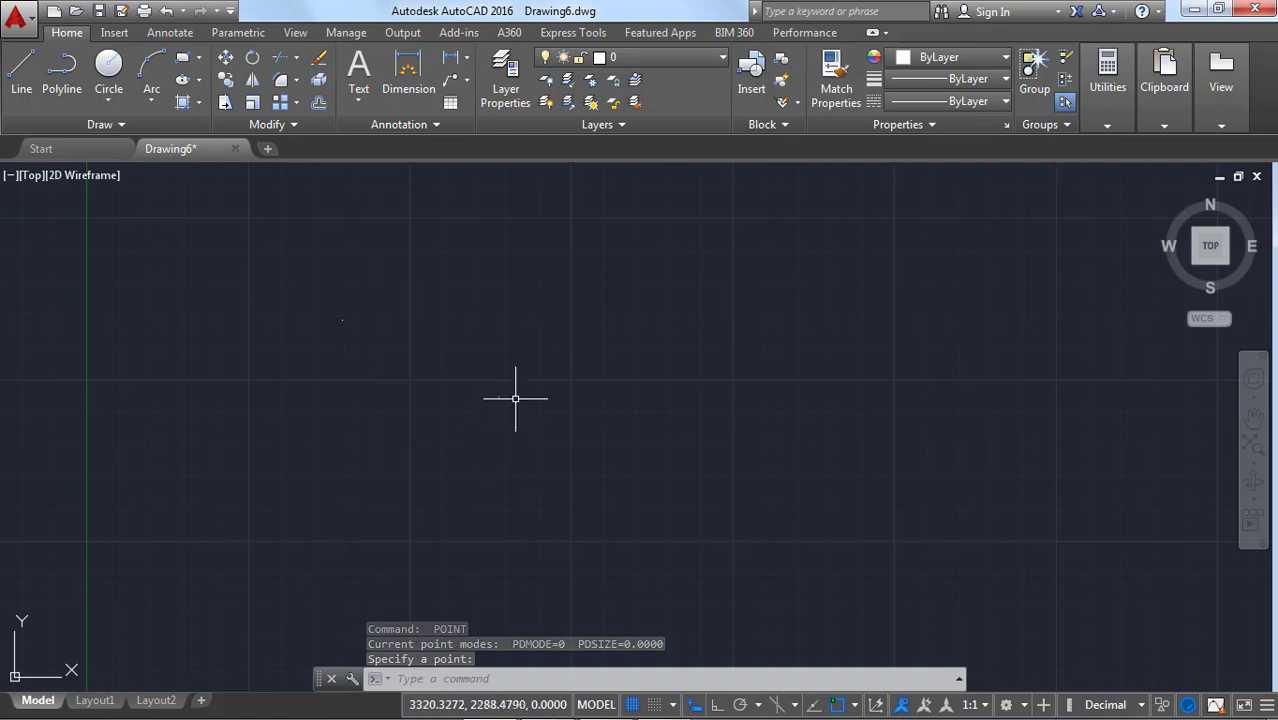
# Set the point style to the plus-shaped marker using DDPTYPE
pyautogui.scroll(-3, 521, 413)
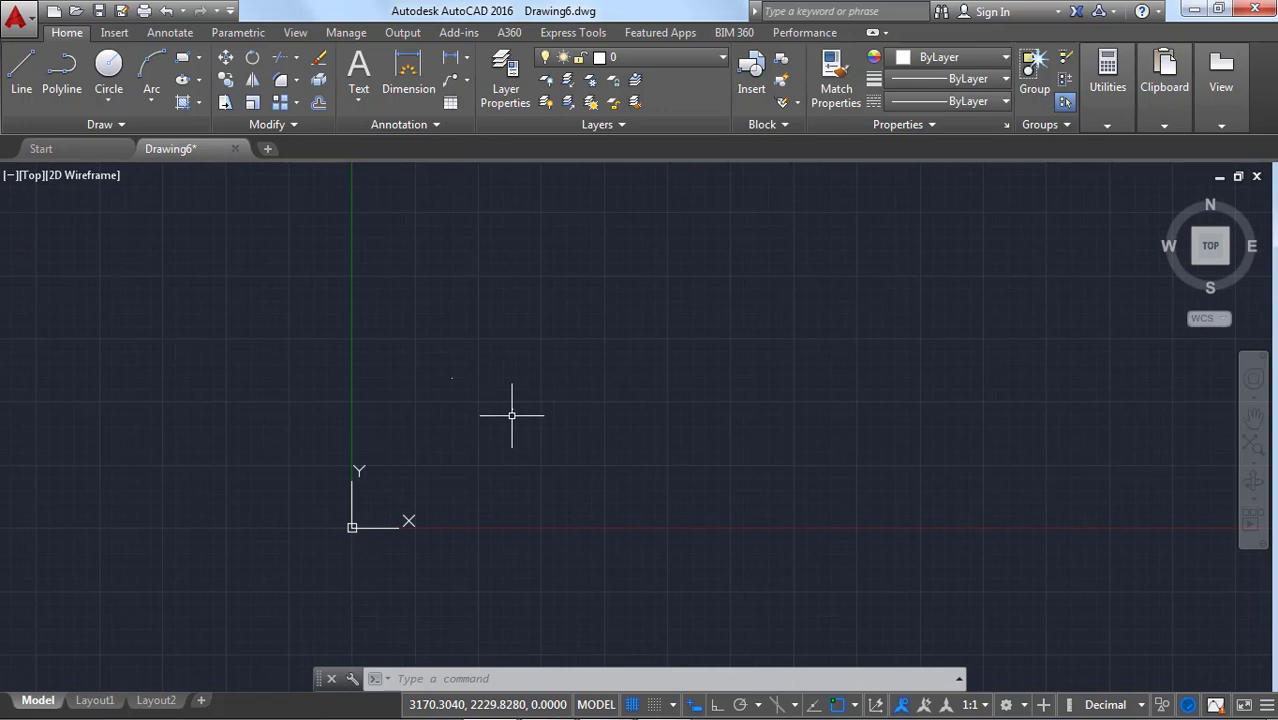
pyautogui.write('DDPTYPE')
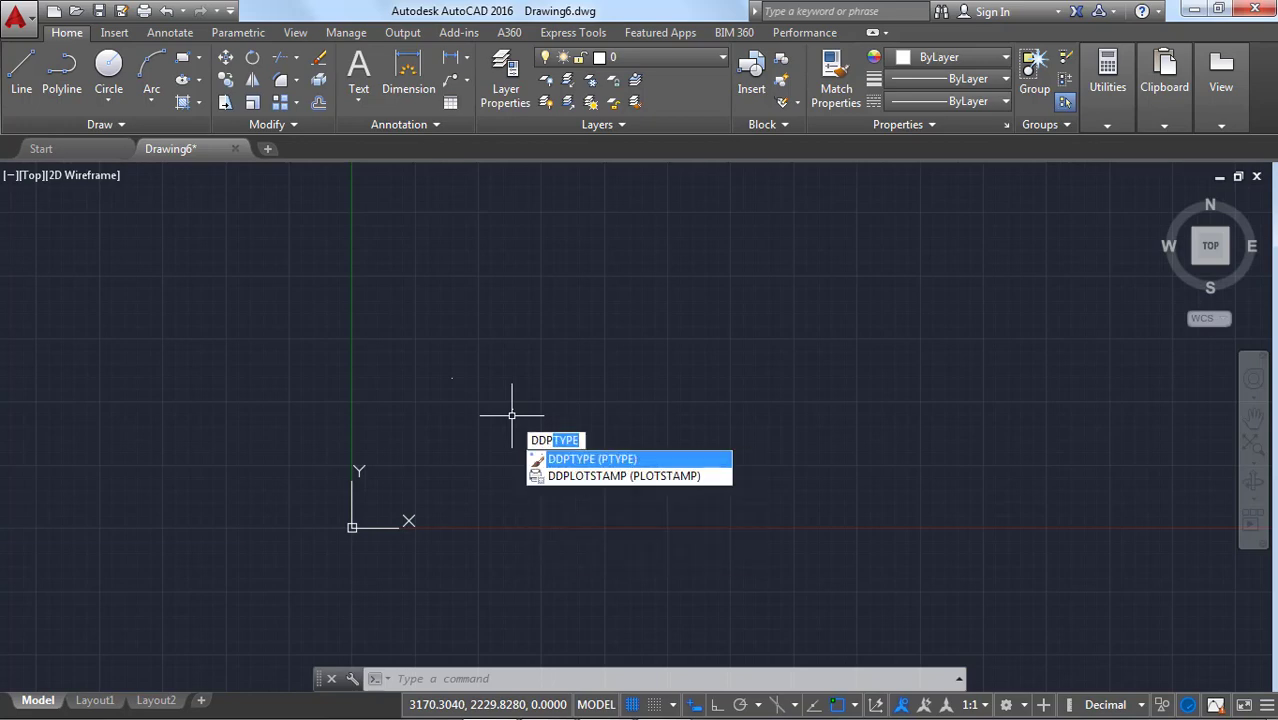
pyautogui.press('Return')
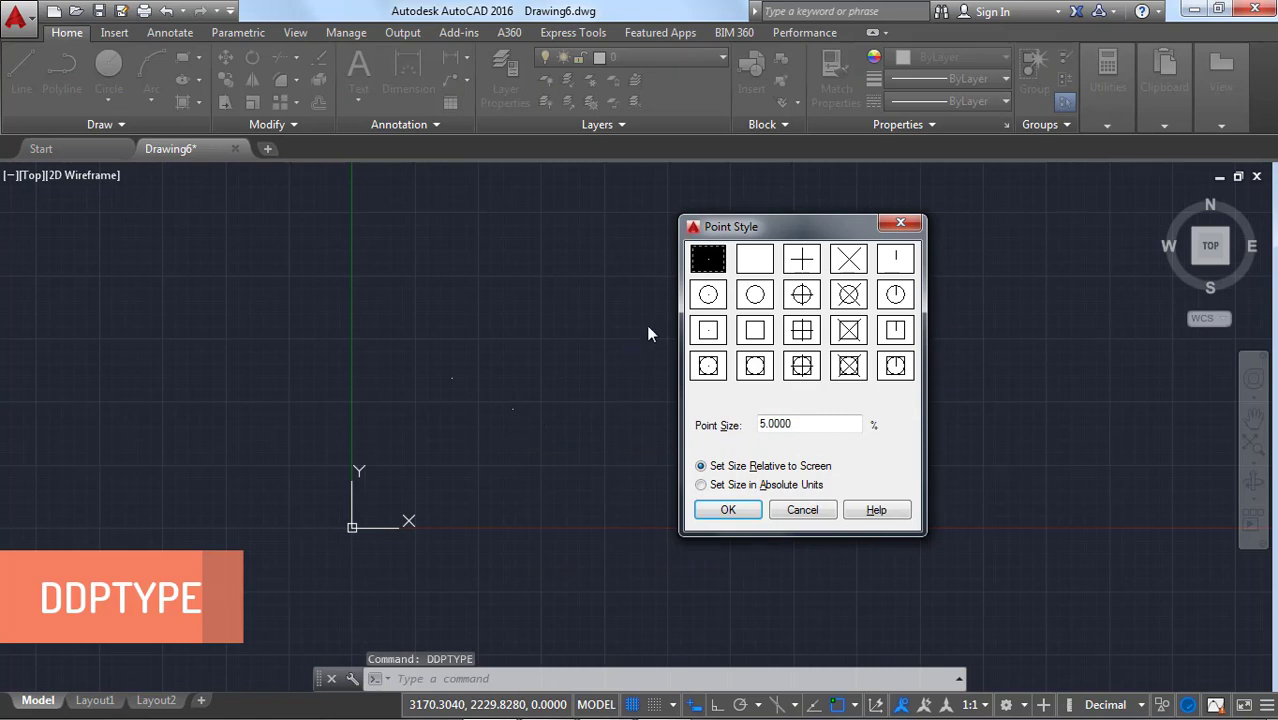
pyautogui.moveTo(740, 221); pyautogui.dragTo(766, 224)
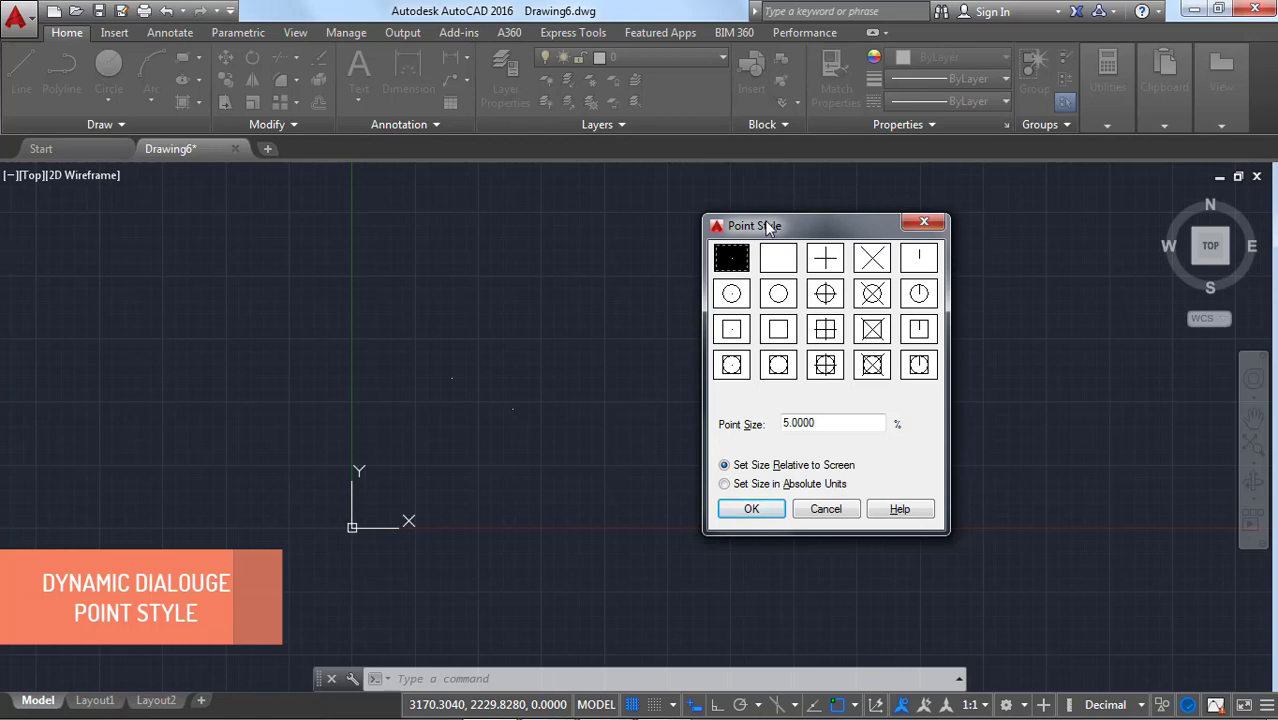
pyautogui.moveTo(768, 227); pyautogui.dragTo(799, 216)
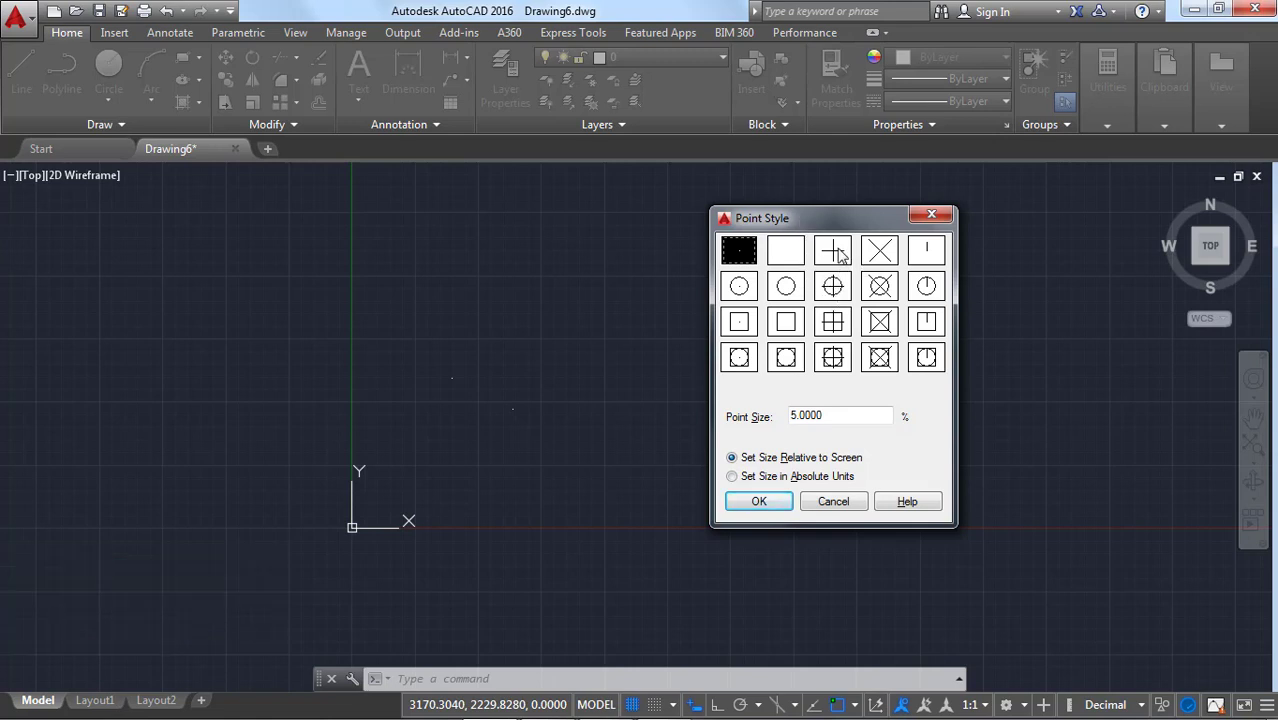
pyautogui.click(835, 251)
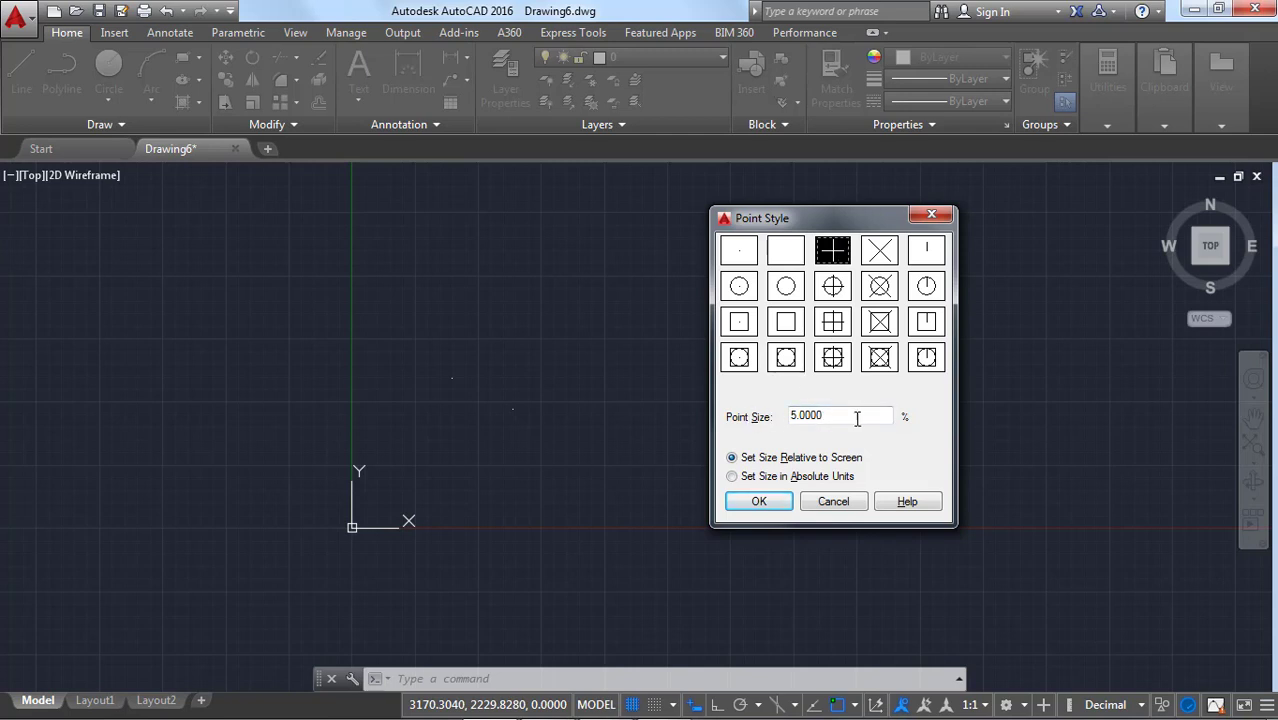
pyautogui.moveTo(838, 226); pyautogui.dragTo(843, 217)
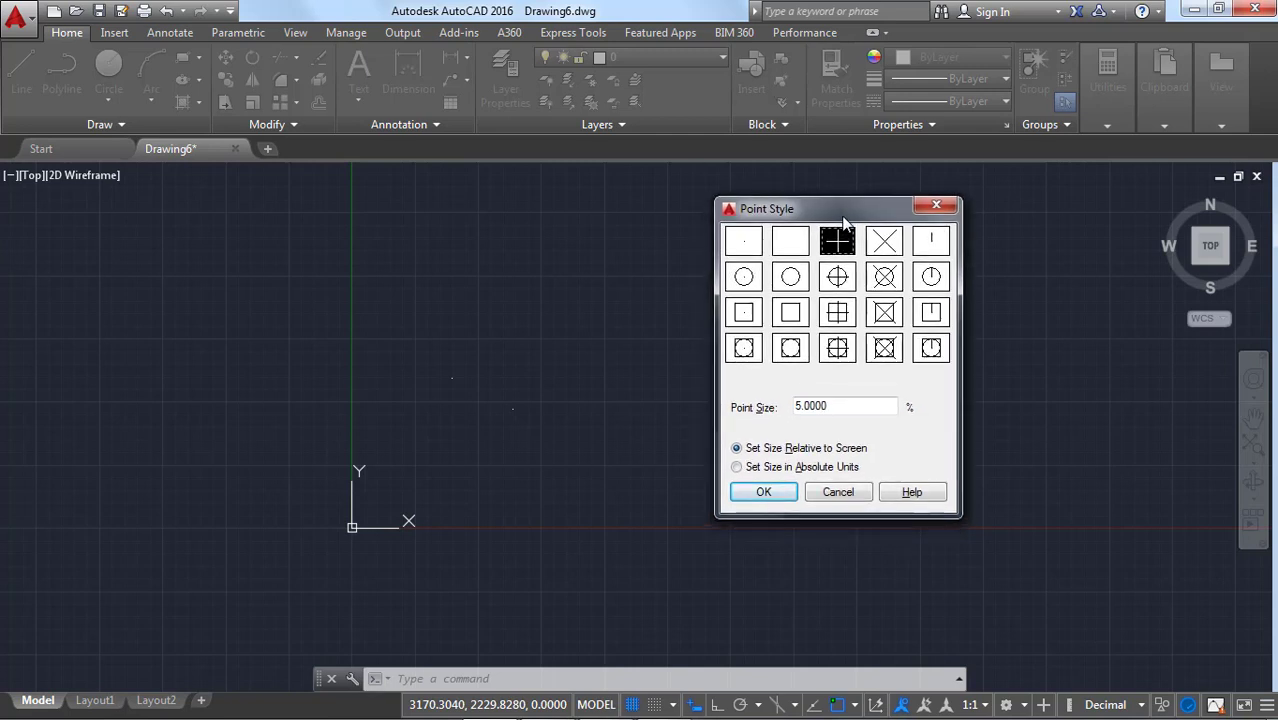
pyautogui.click(764, 491)
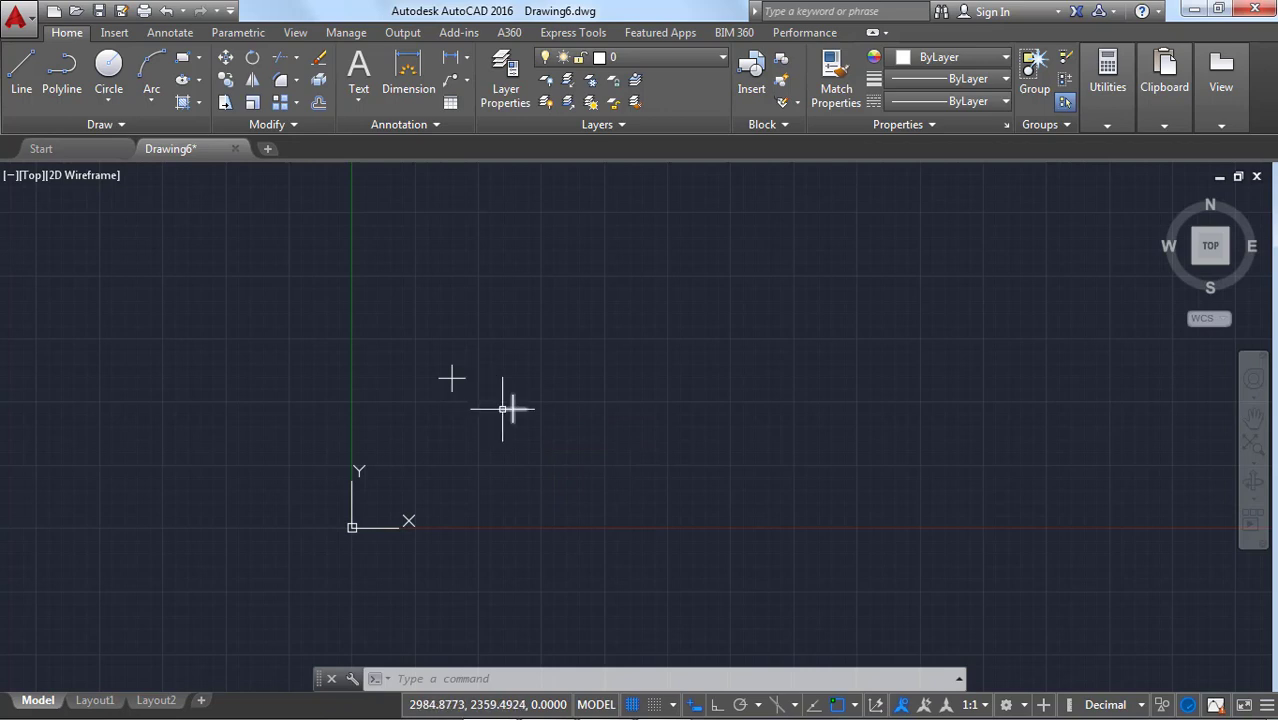
# Delete both freehand points
pyautogui.click(425, 346)
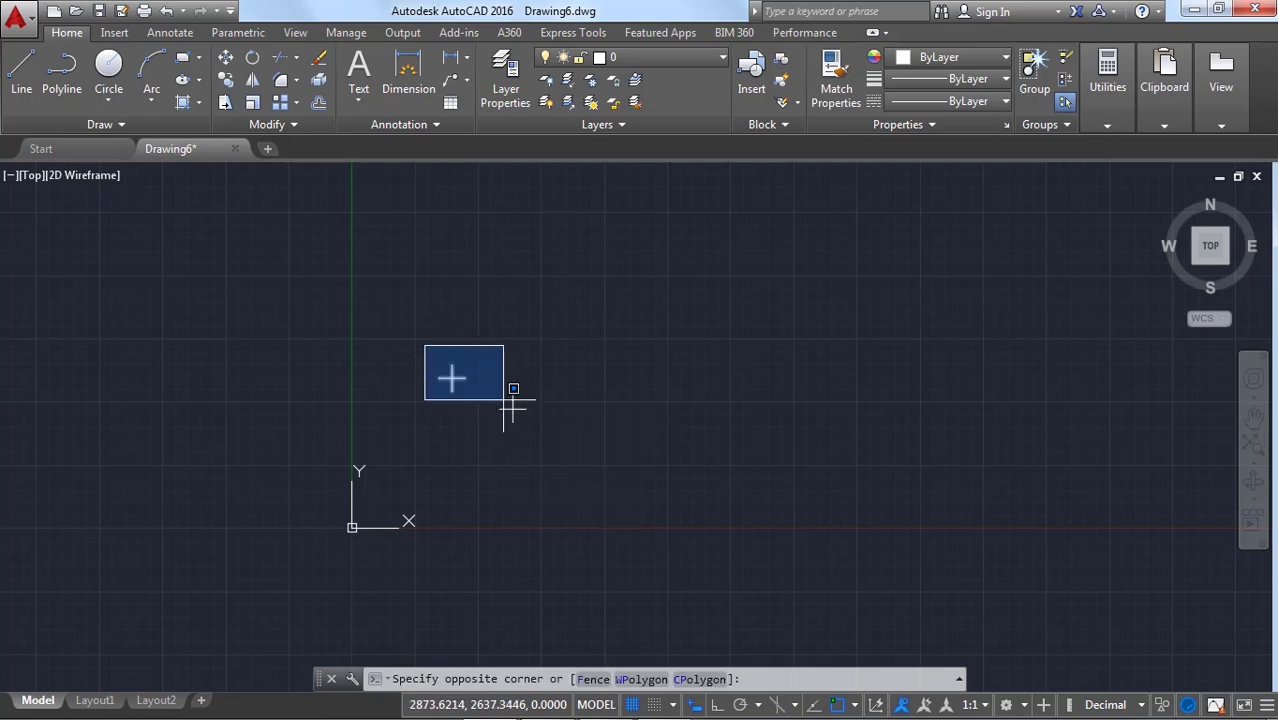
pyautogui.click(558, 432)
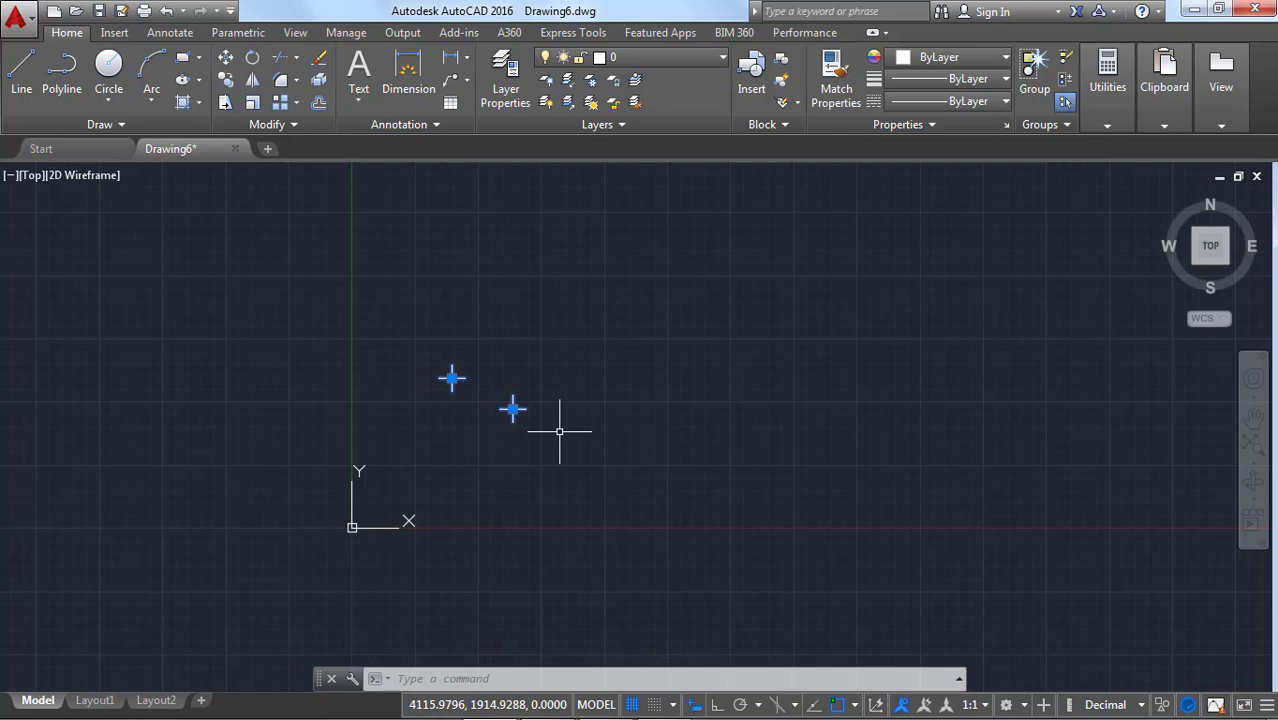
pyautogui.press('Delete')
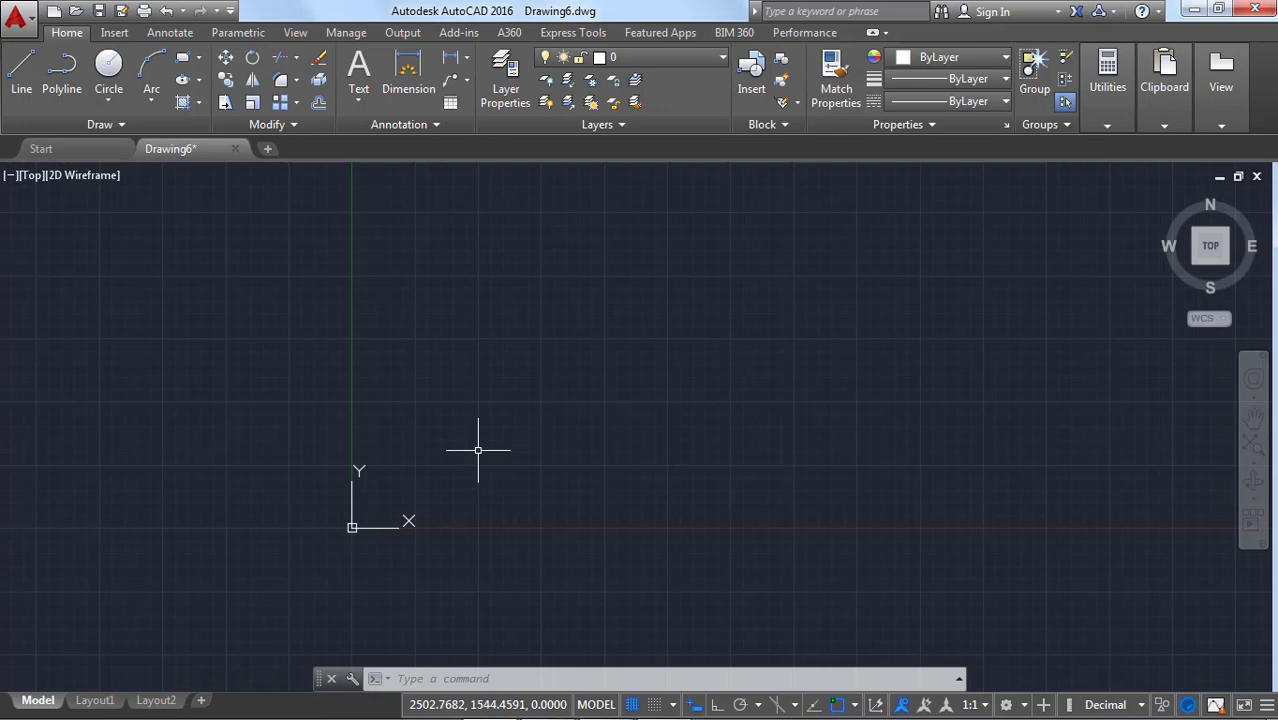
# Place a point at absolute coordinates 35,35
pyautogui.write('po')
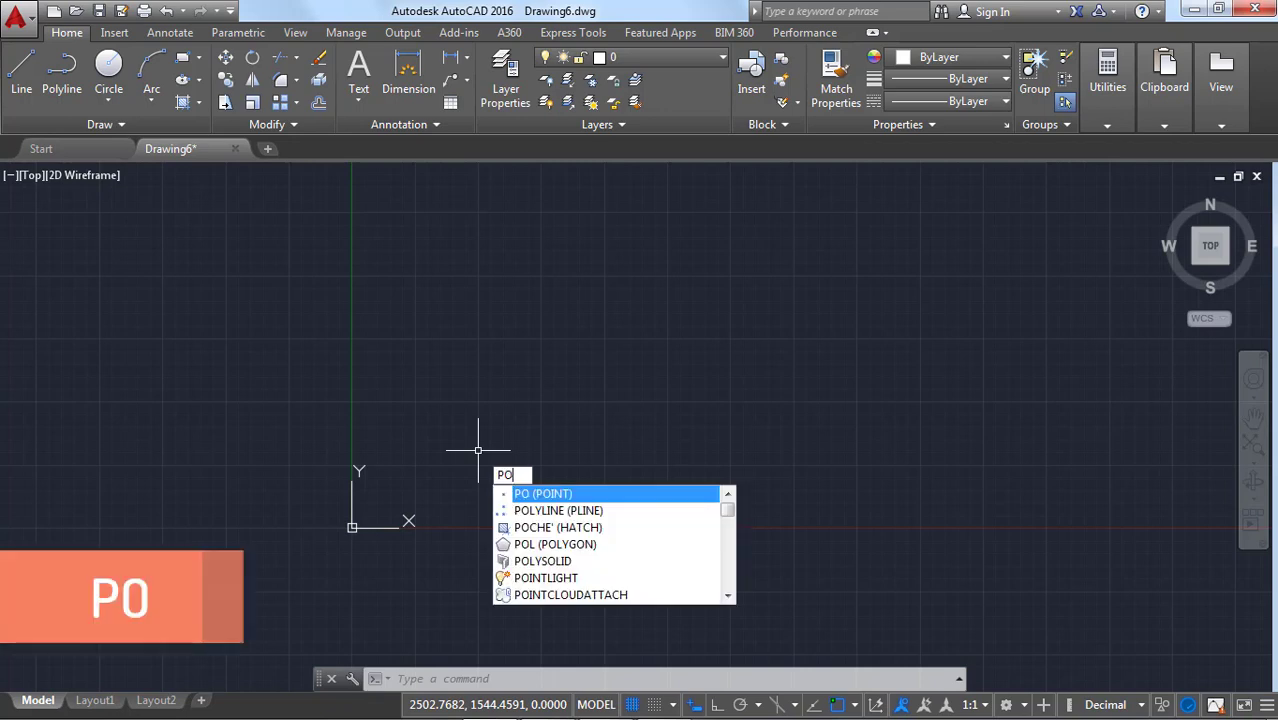
pyautogui.press('Return')
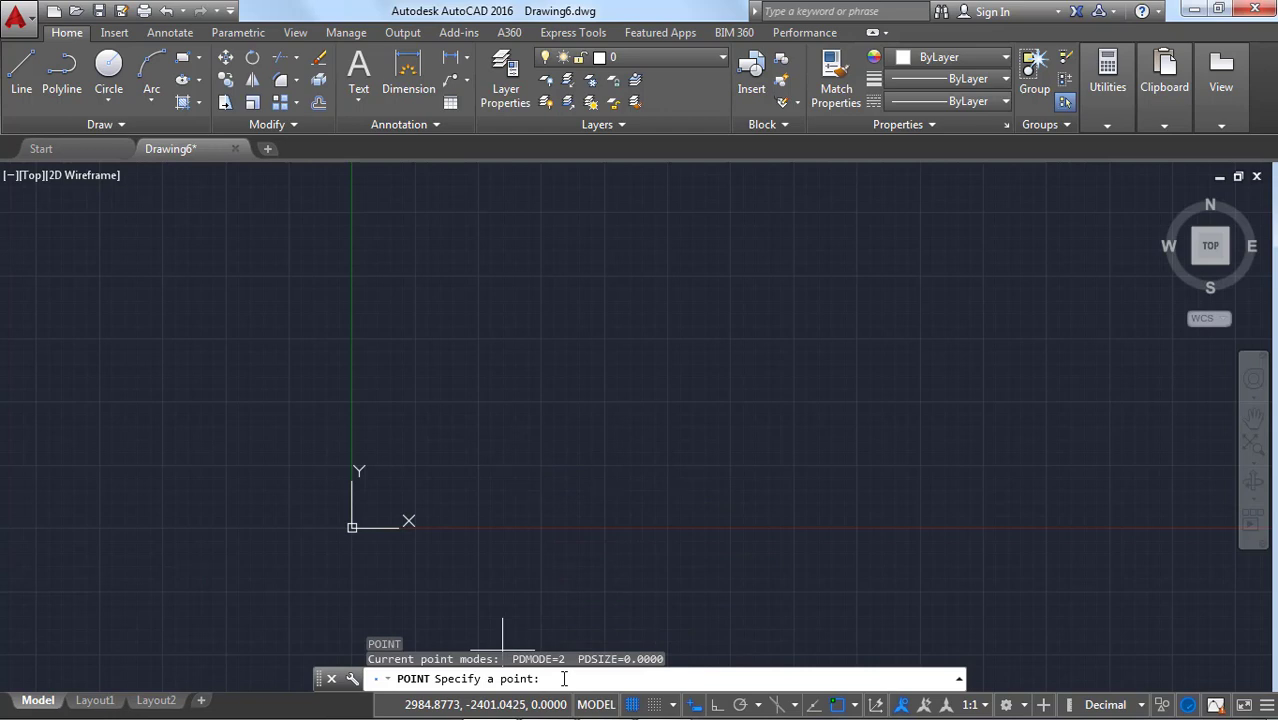
pyautogui.write('35,35')
pyautogui.press('Return')
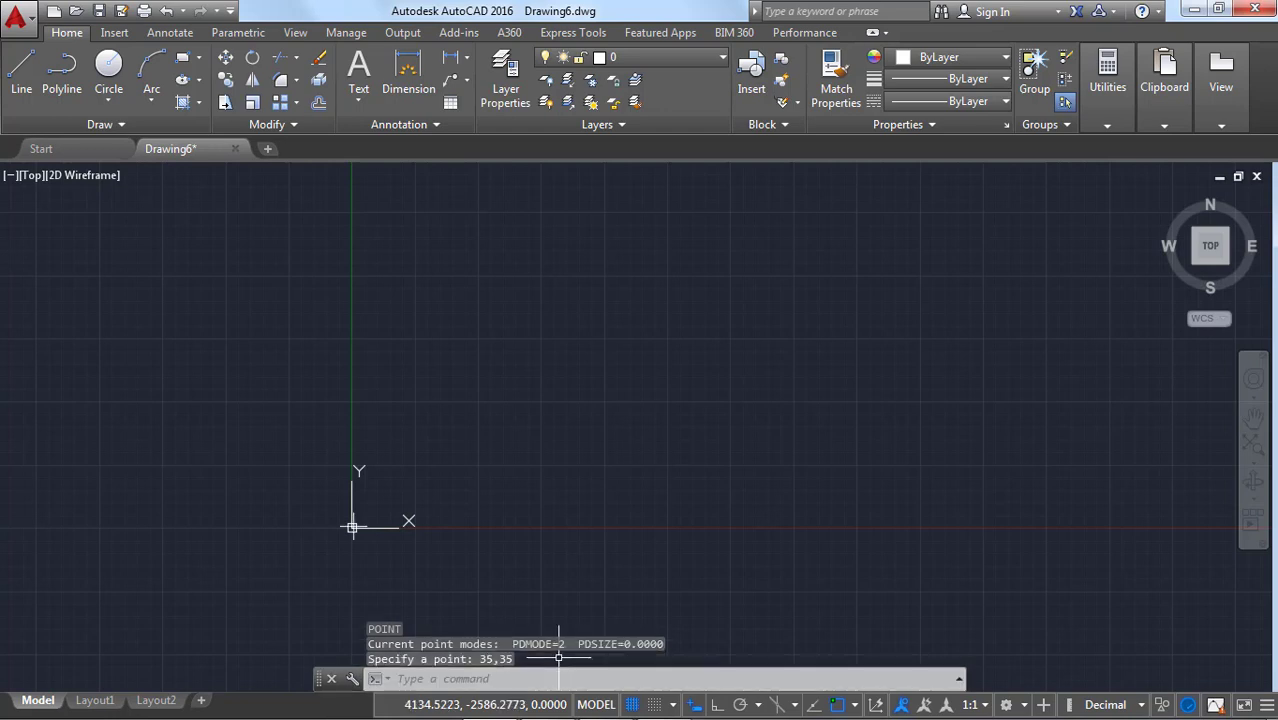
# Dimension the point's horizontal and vertical distances from the origin
pyautogui.scroll(2, 365, 534)
pyautogui.scroll(6, 278, 500)
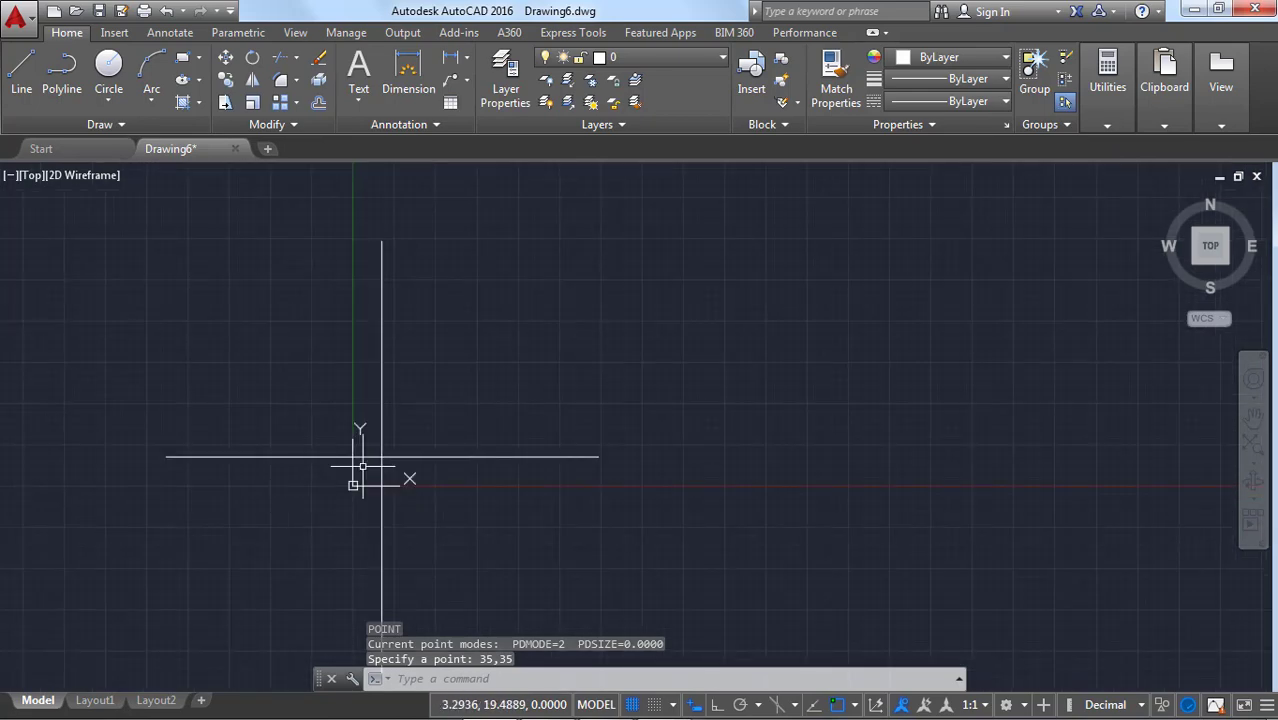
pyautogui.scroll(5, 383, 455)
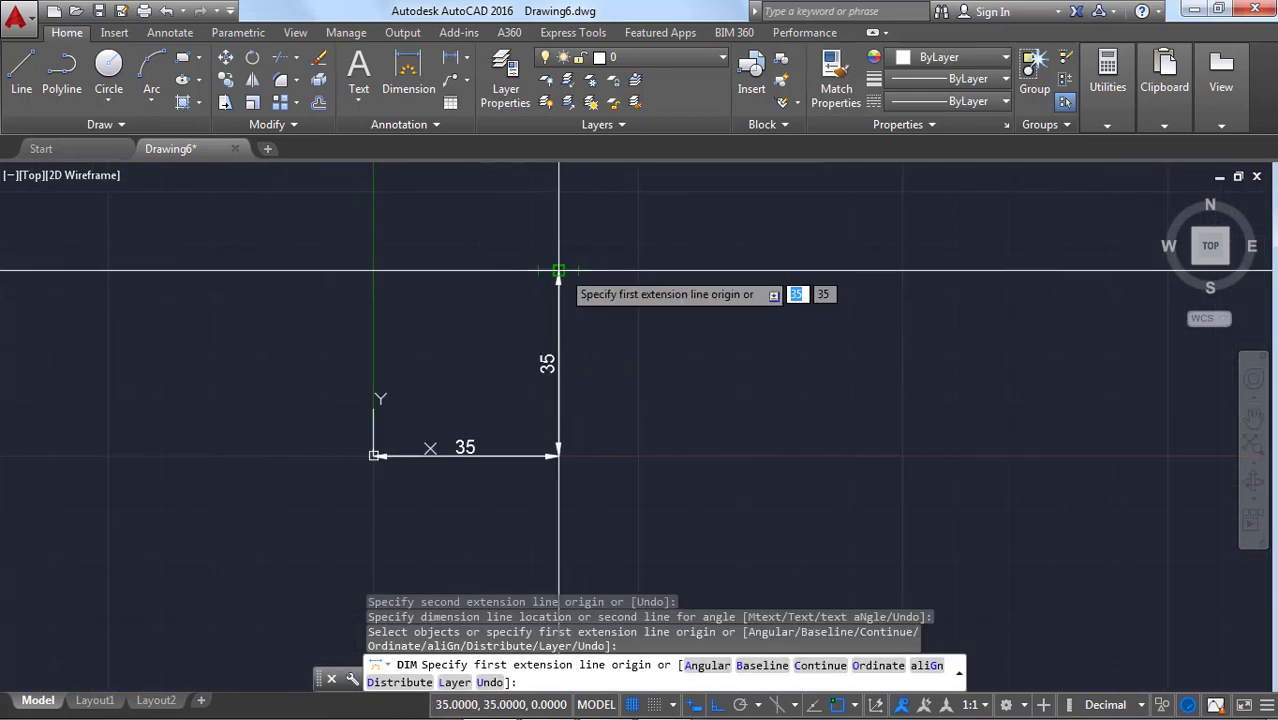
pyautogui.press('Escape')
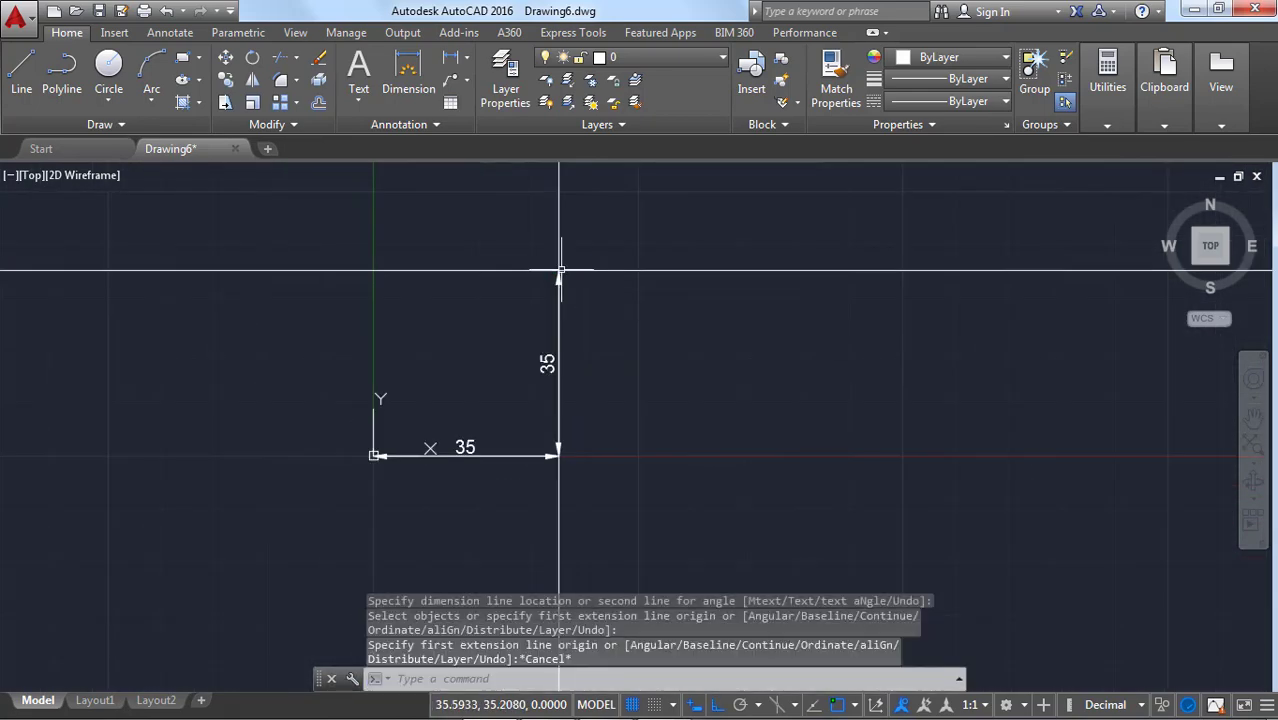
pyautogui.scroll(-2, 353, 424)
pyautogui.scroll(-2, 355, 428)
pyautogui.scroll(4, 428, 450)
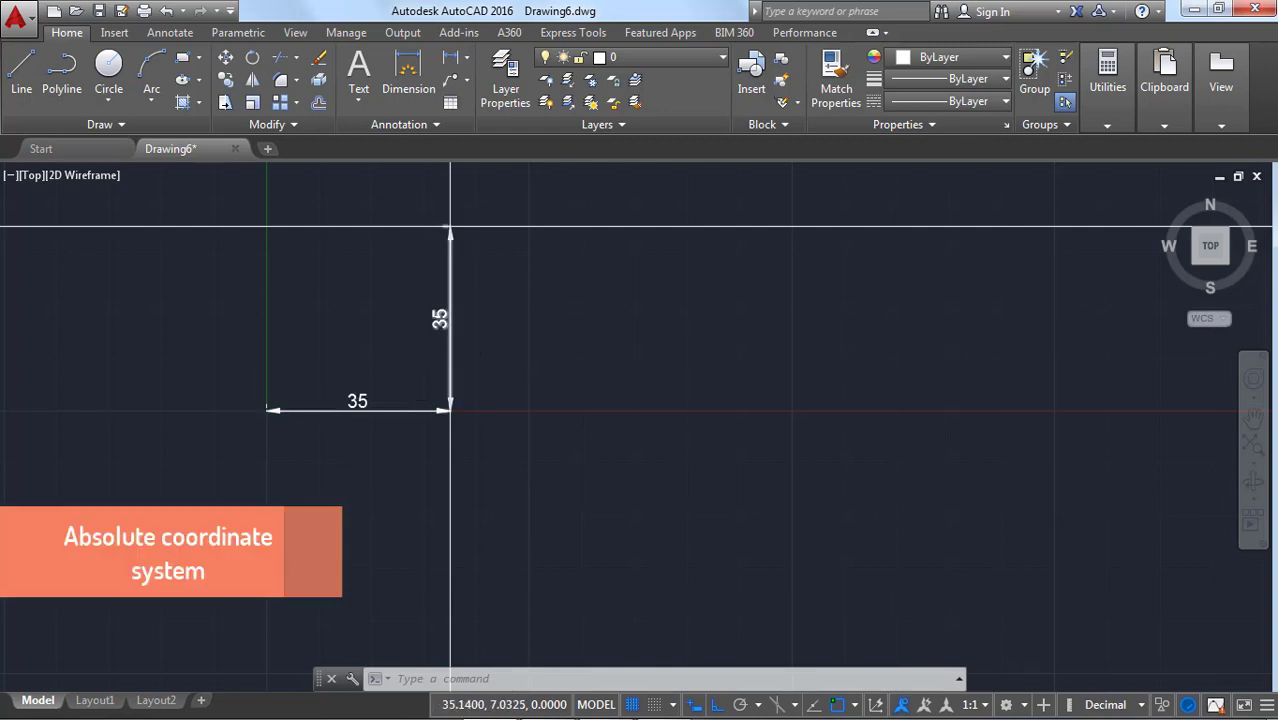
pyautogui.scroll(-4, 451, 376)
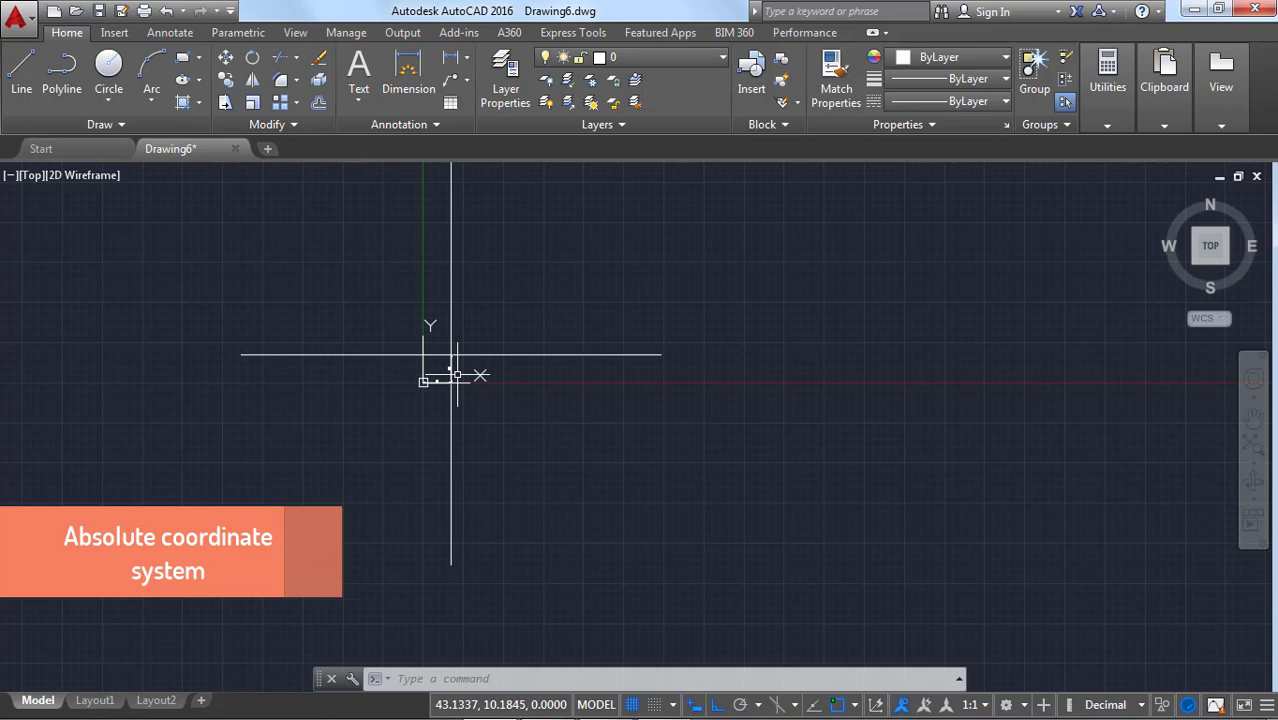
pyautogui.scroll(-5, 372, 408)
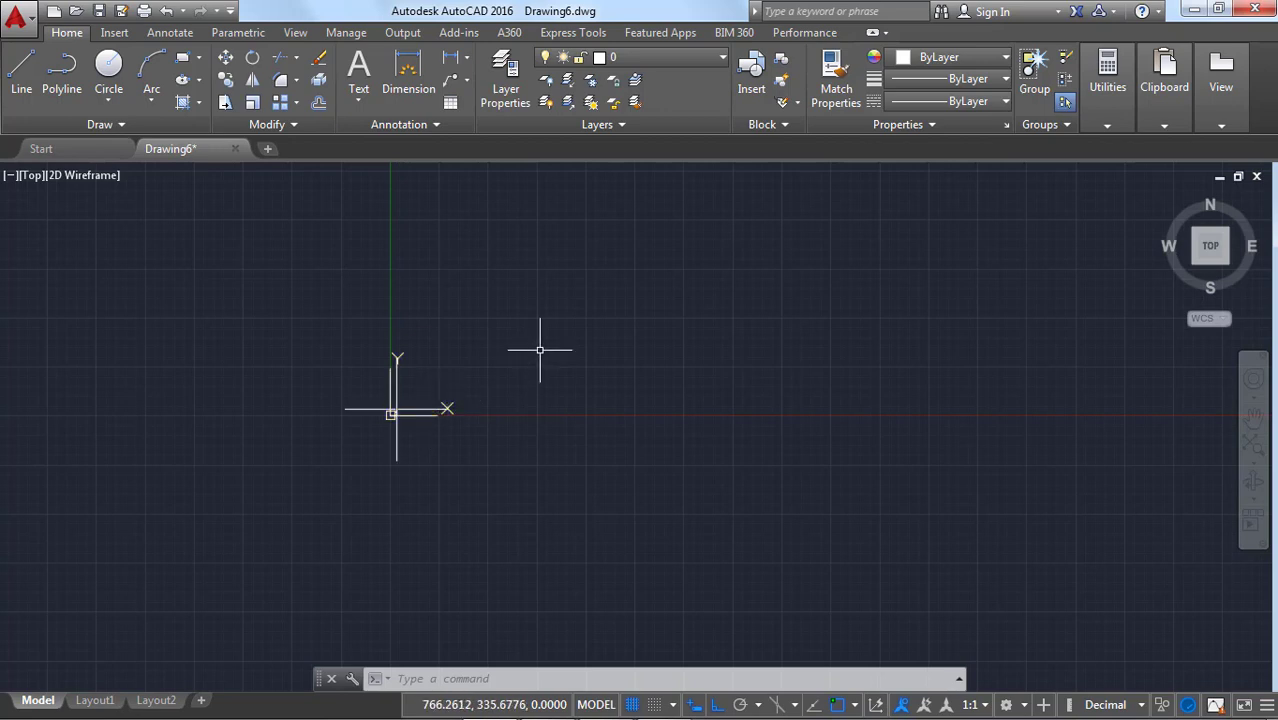
pyautogui.scroll(2, 473, 380)
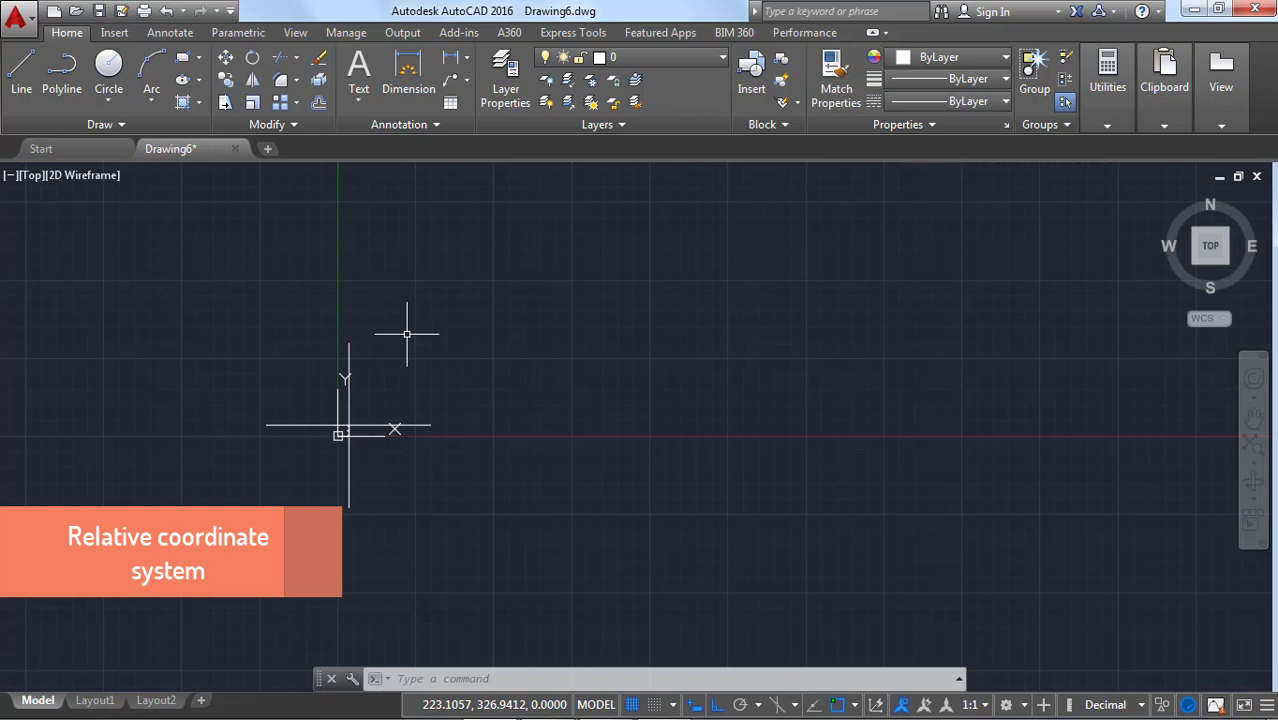
pyautogui.write('po')
pyautogui.press('Return')
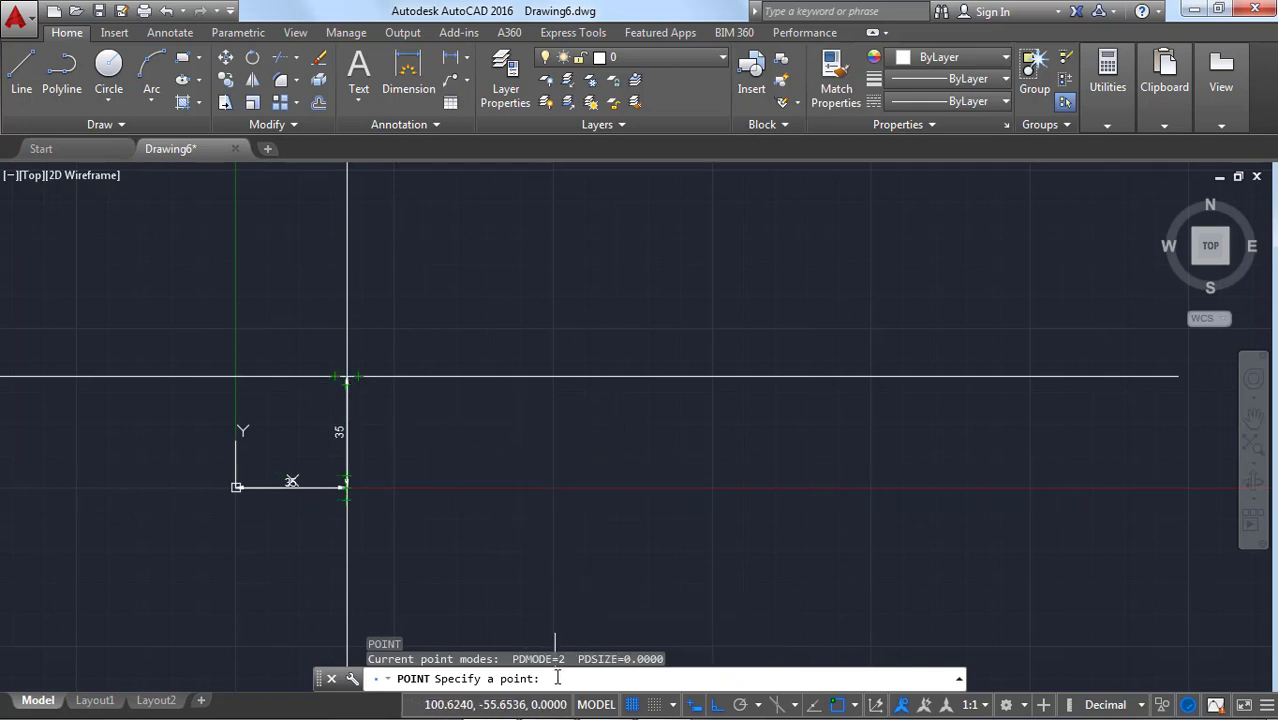
pyautogui.write('@15,35')
pyautogui.press('Return')
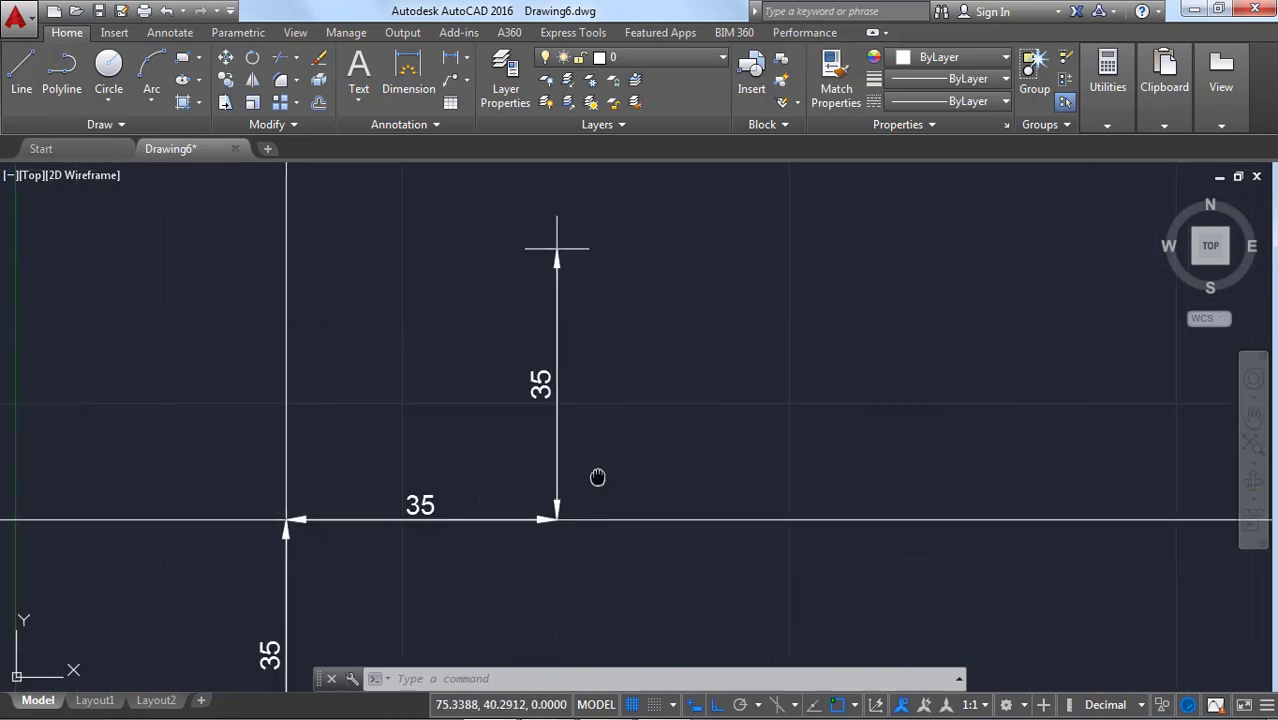
pyautogui.scroll(-2, 619, 492)
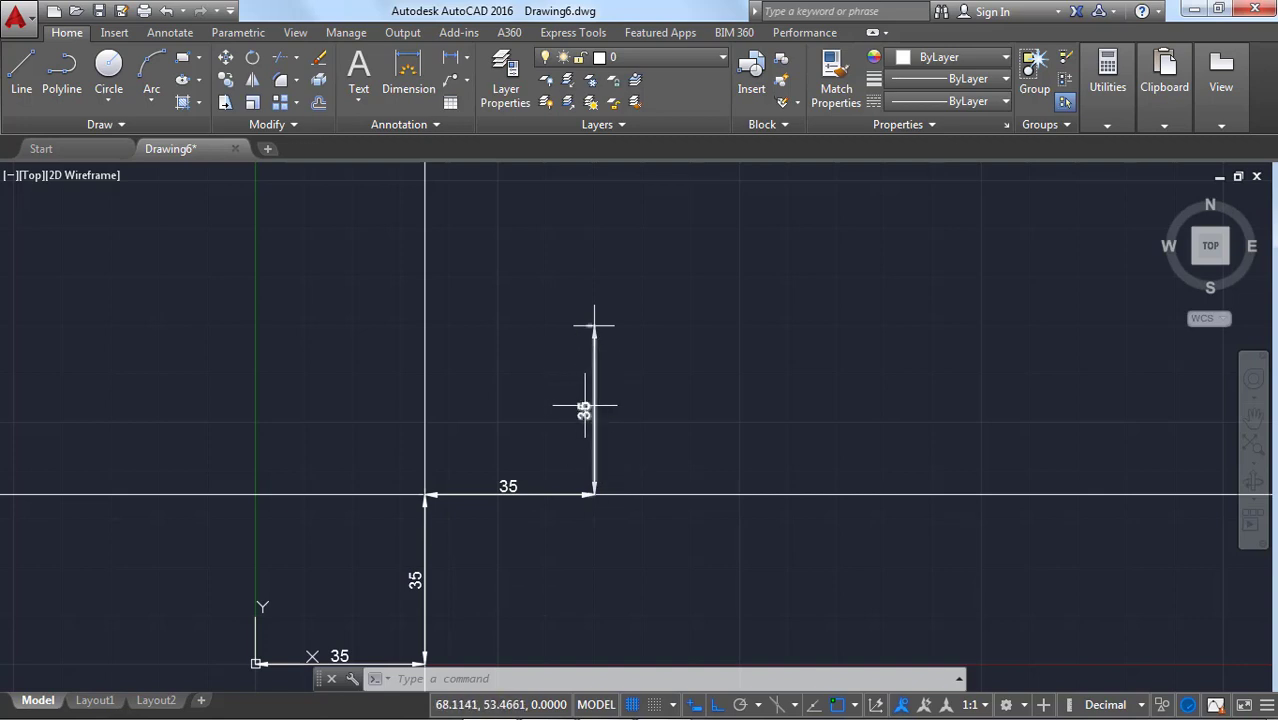
pyautogui.moveTo(585, 410)
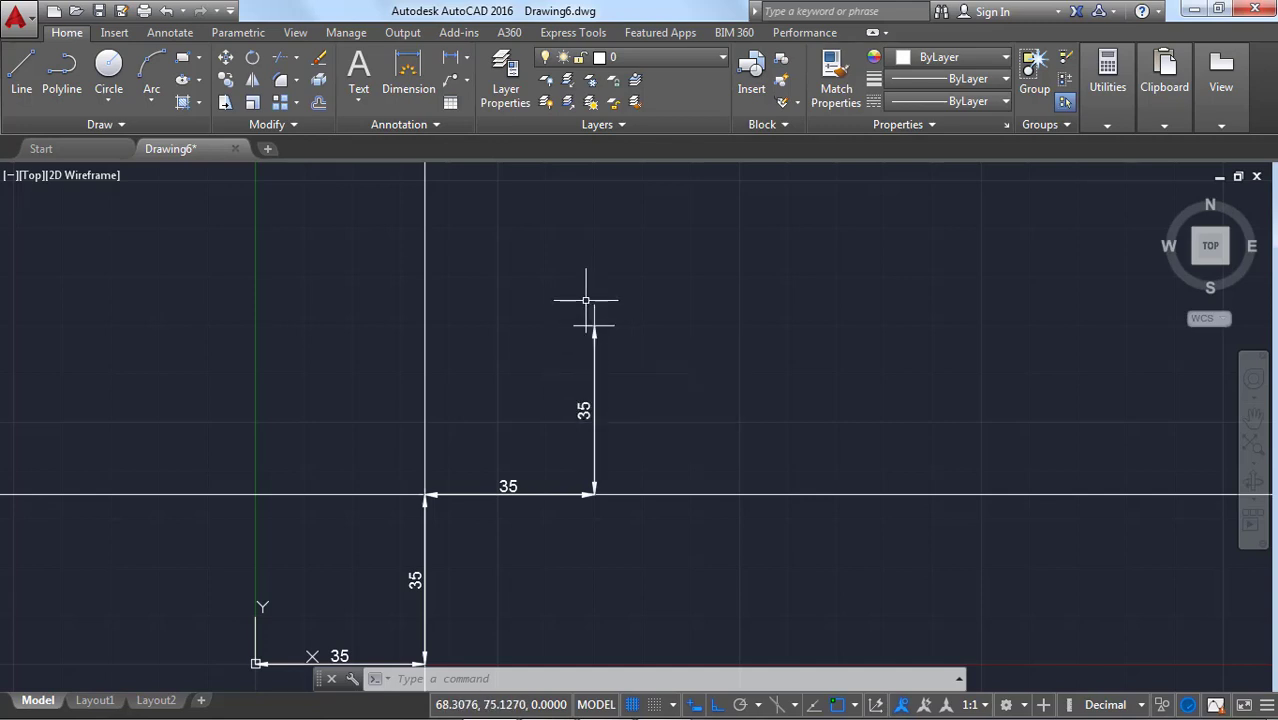
# Place a point at polar coordinates 45<45 from the origin
pyautogui.scroll(-4, 586, 299)
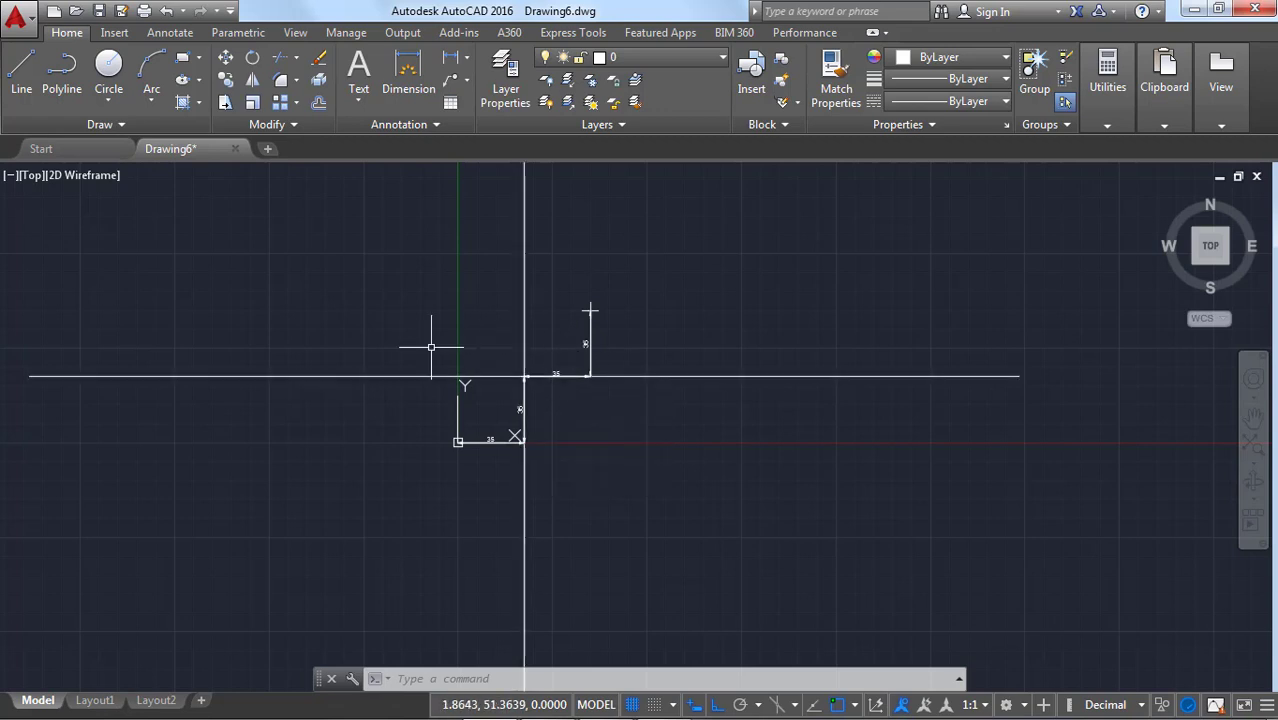
pyautogui.scroll(-2, 399, 388)
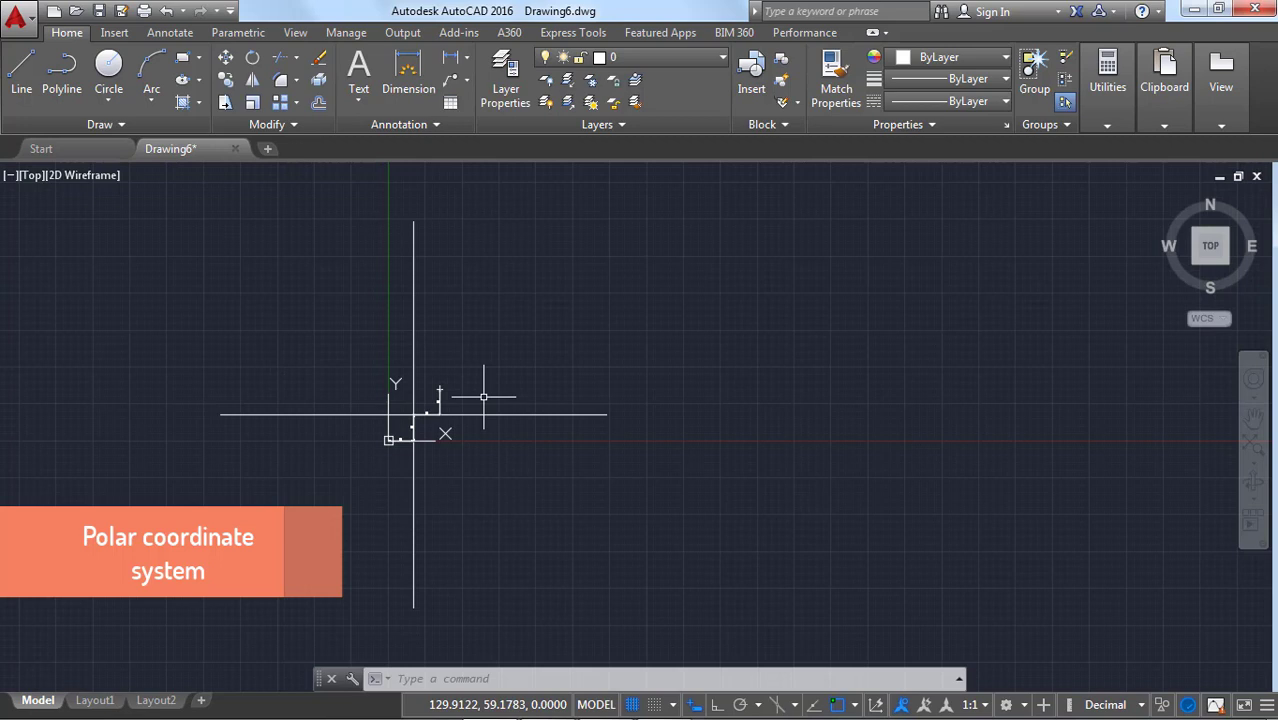
pyautogui.write('po')
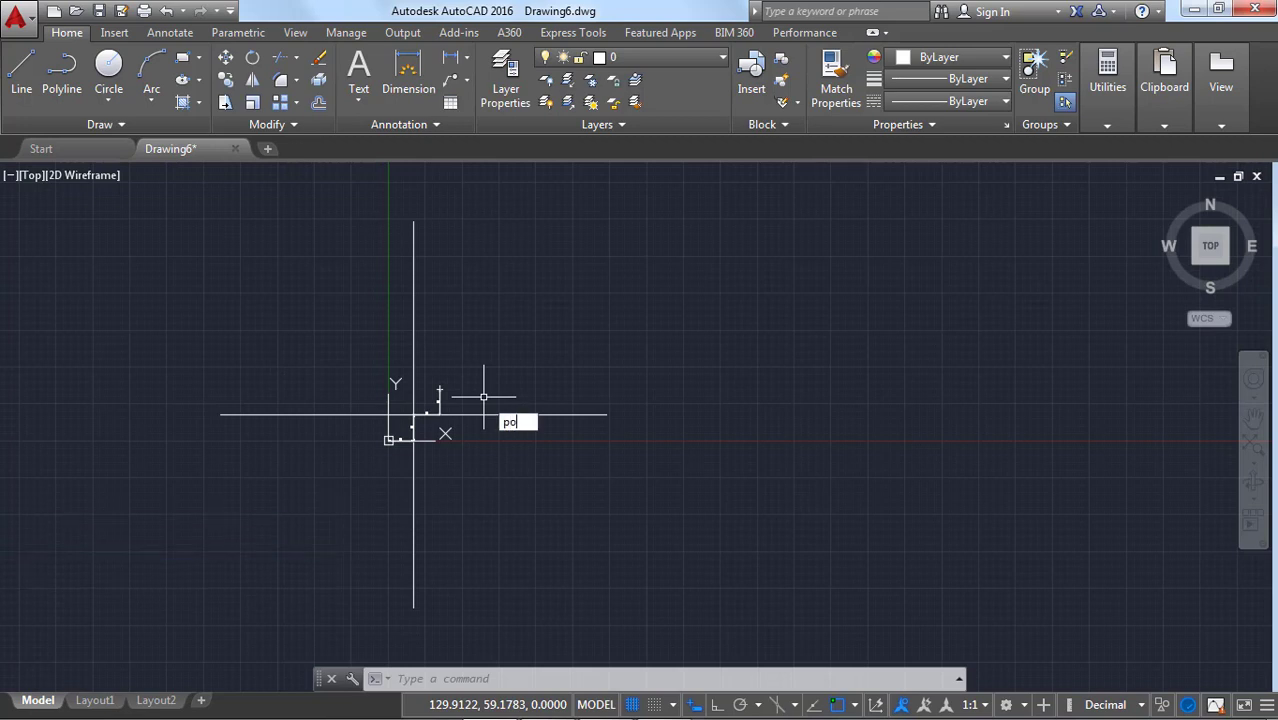
pyautogui.press('Return')
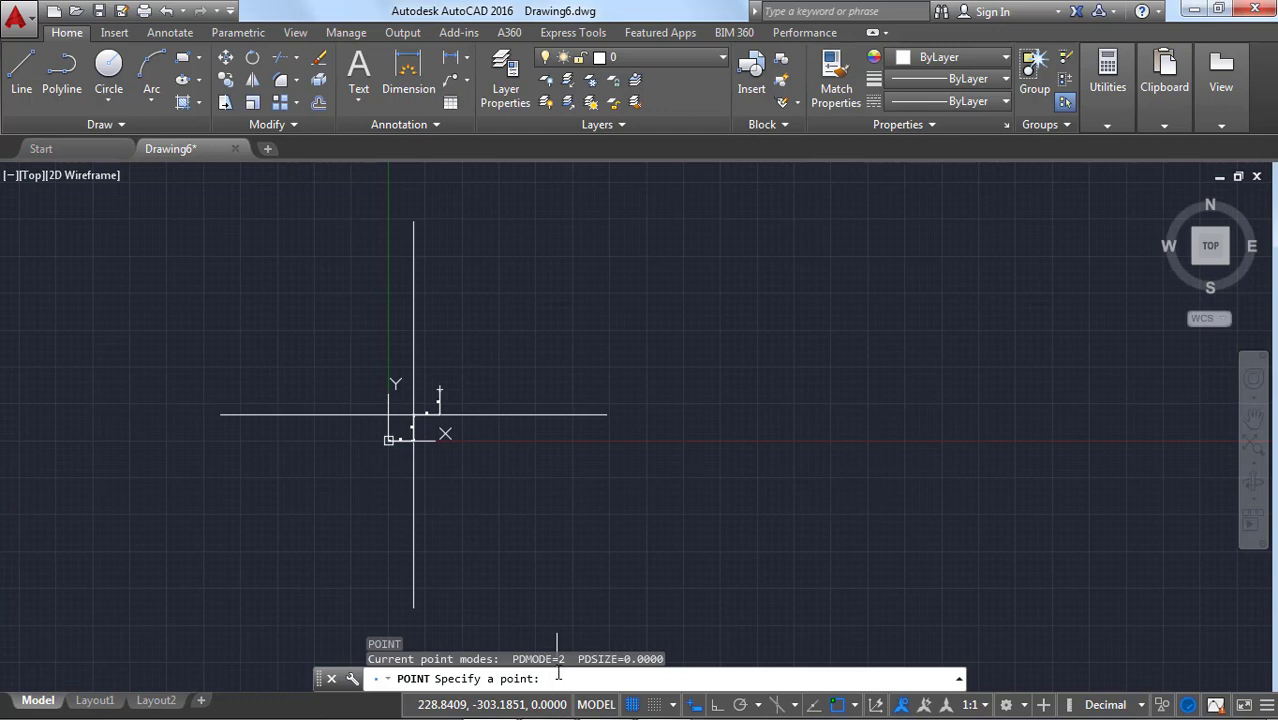
pyautogui.write('45')
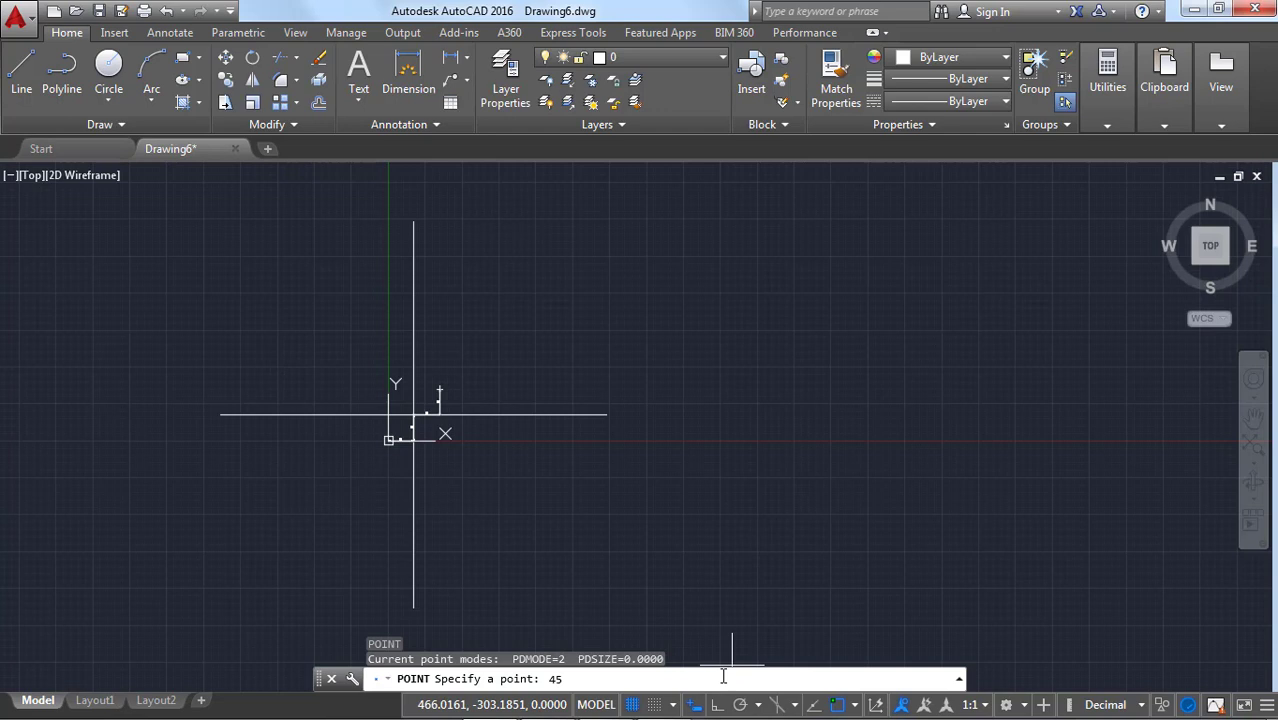
pyautogui.write('<45')
pyautogui.press('Return')
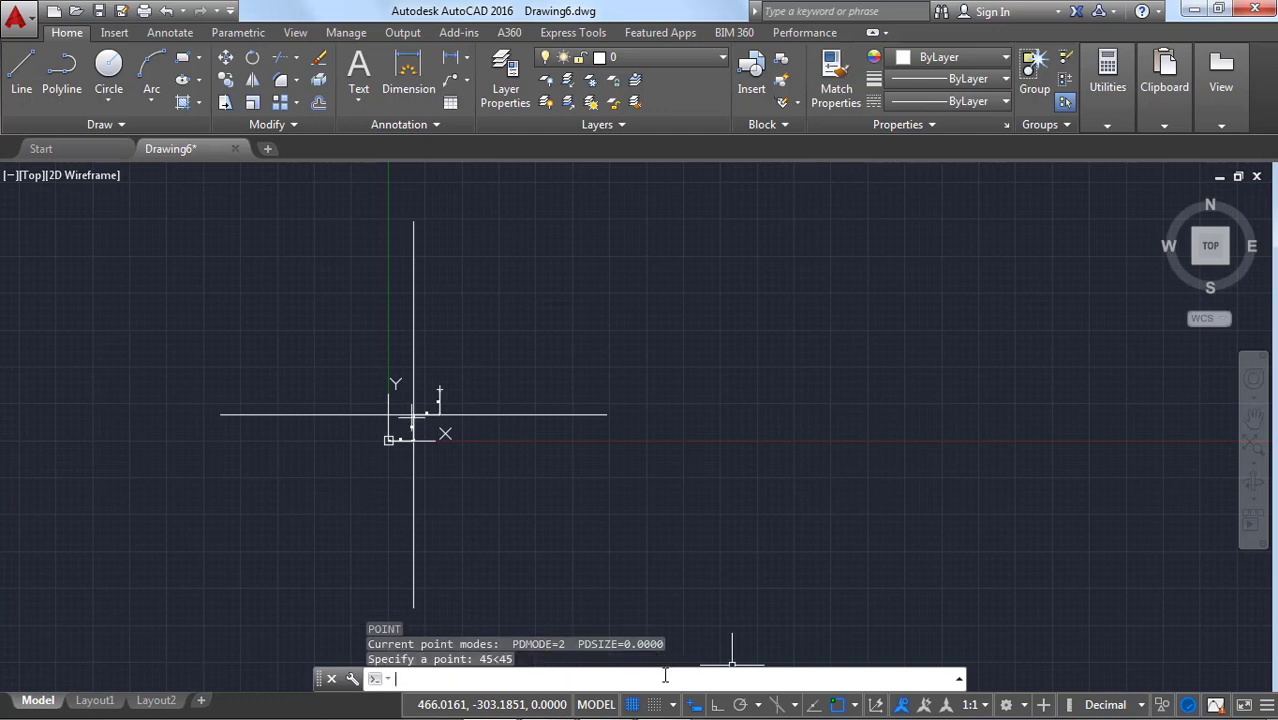
# Examine the polar point's distance and angle from the origin and its location relative to the other points
pyautogui.scroll(6, 417, 427)
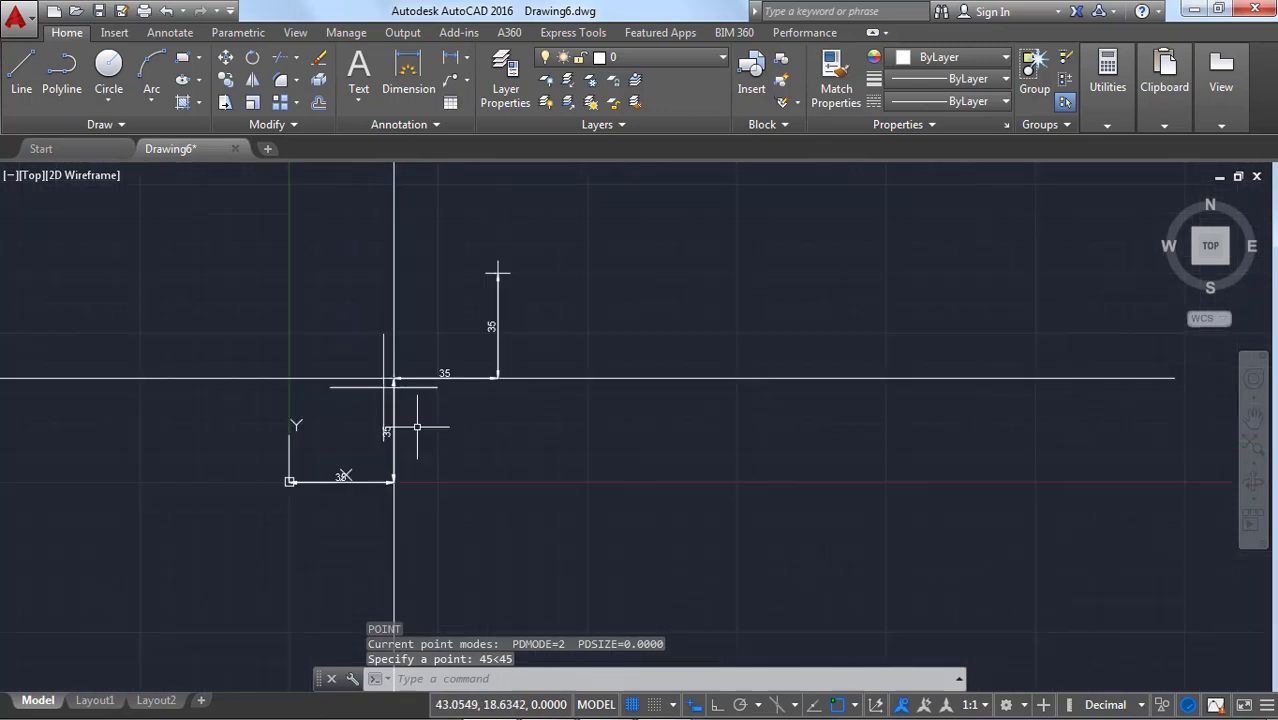
pyautogui.scroll(5, 395, 403)
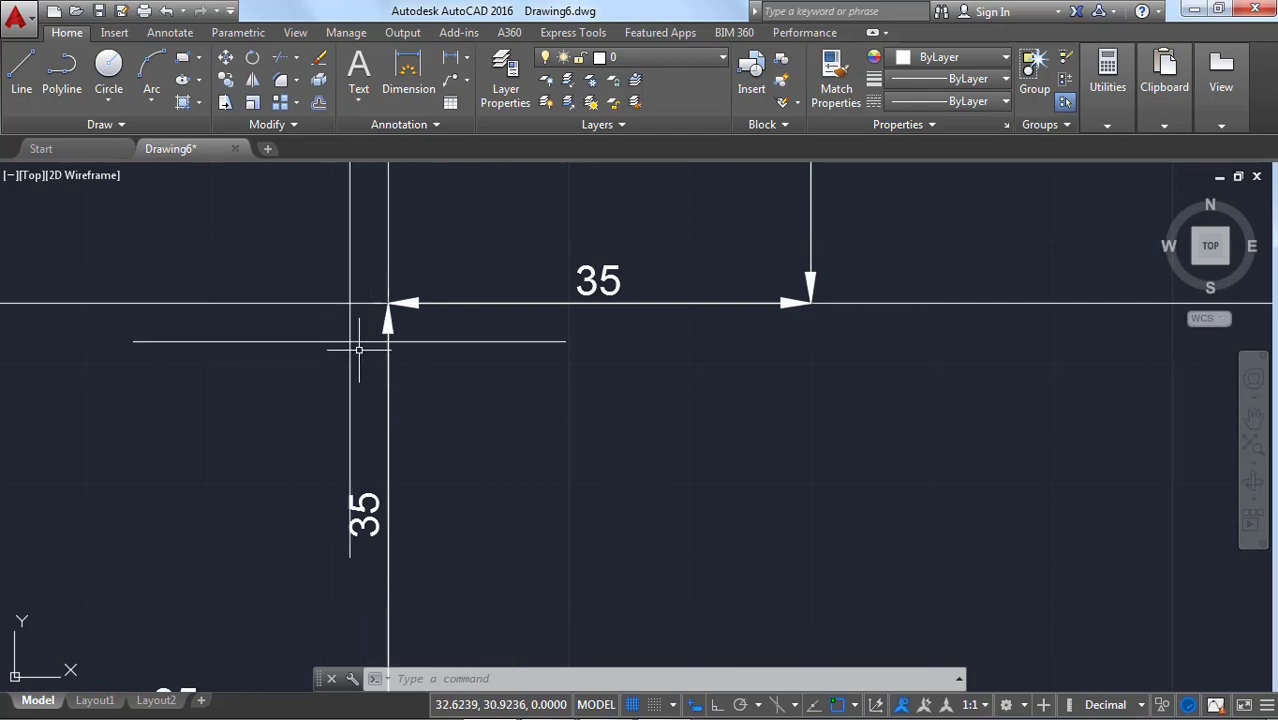
pyautogui.scroll(-3, 357, 346)
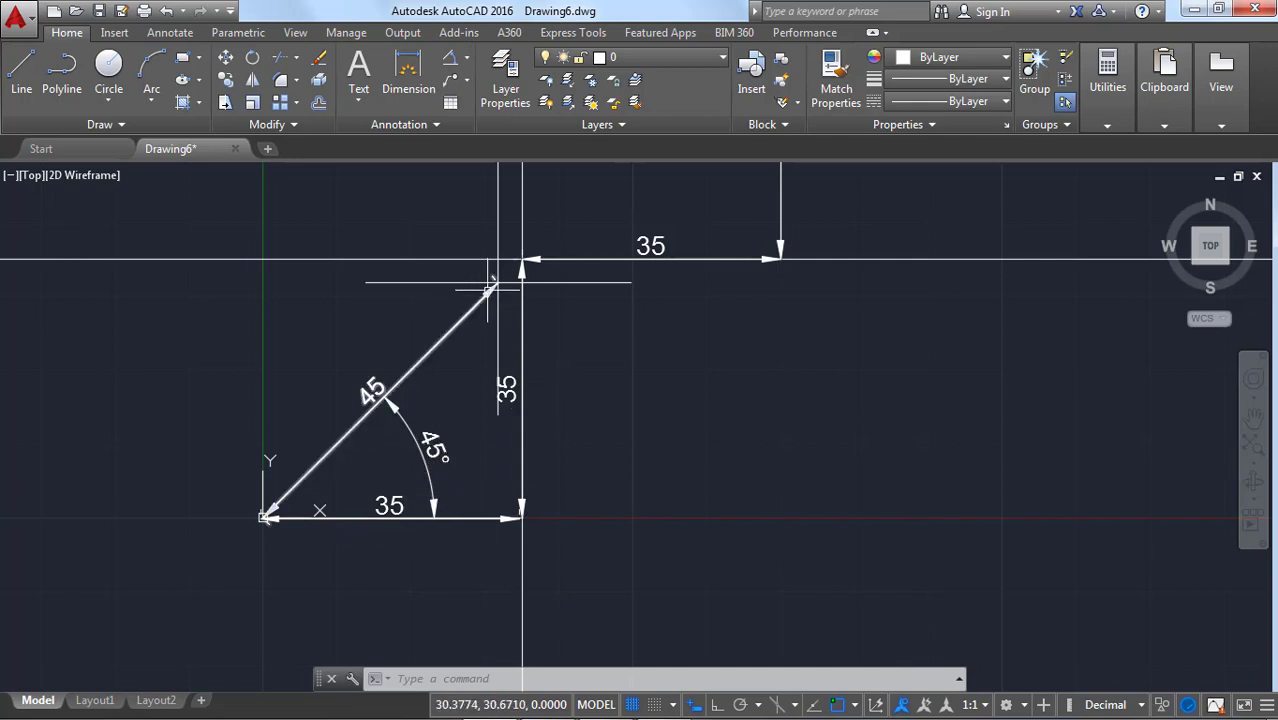
pyautogui.moveTo(497, 283)
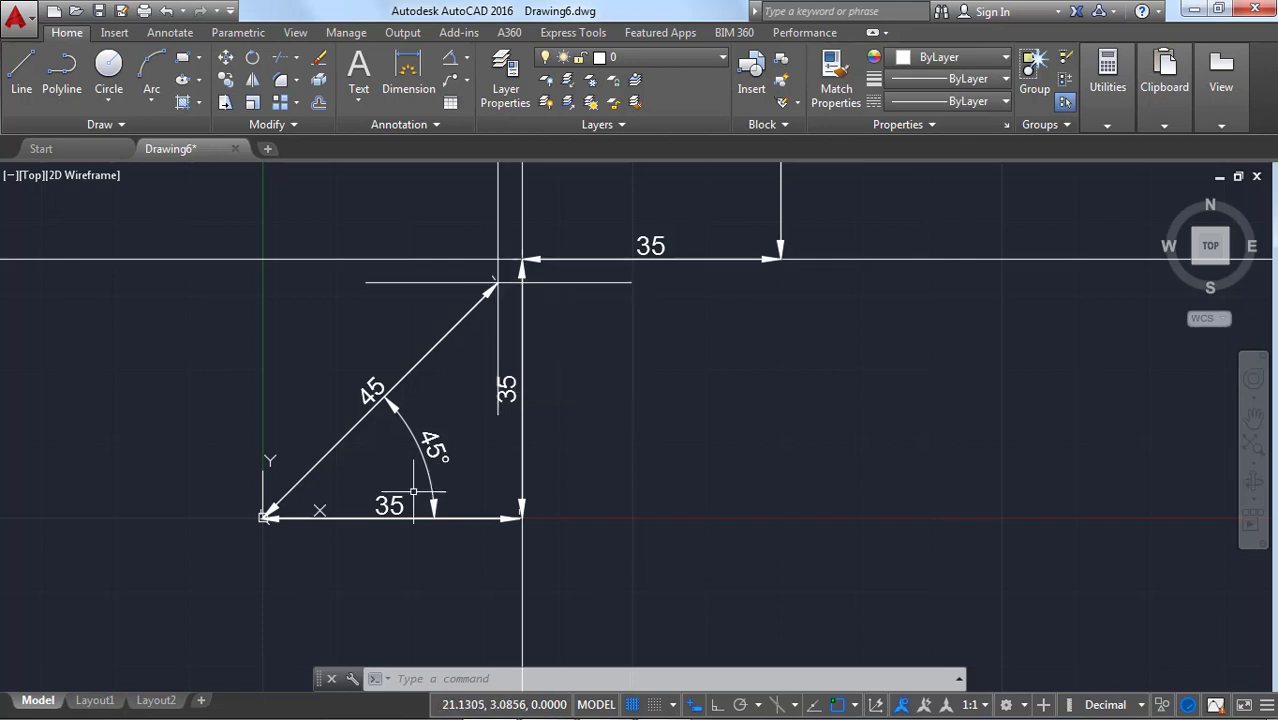
pyautogui.scroll(-2, 388, 496)
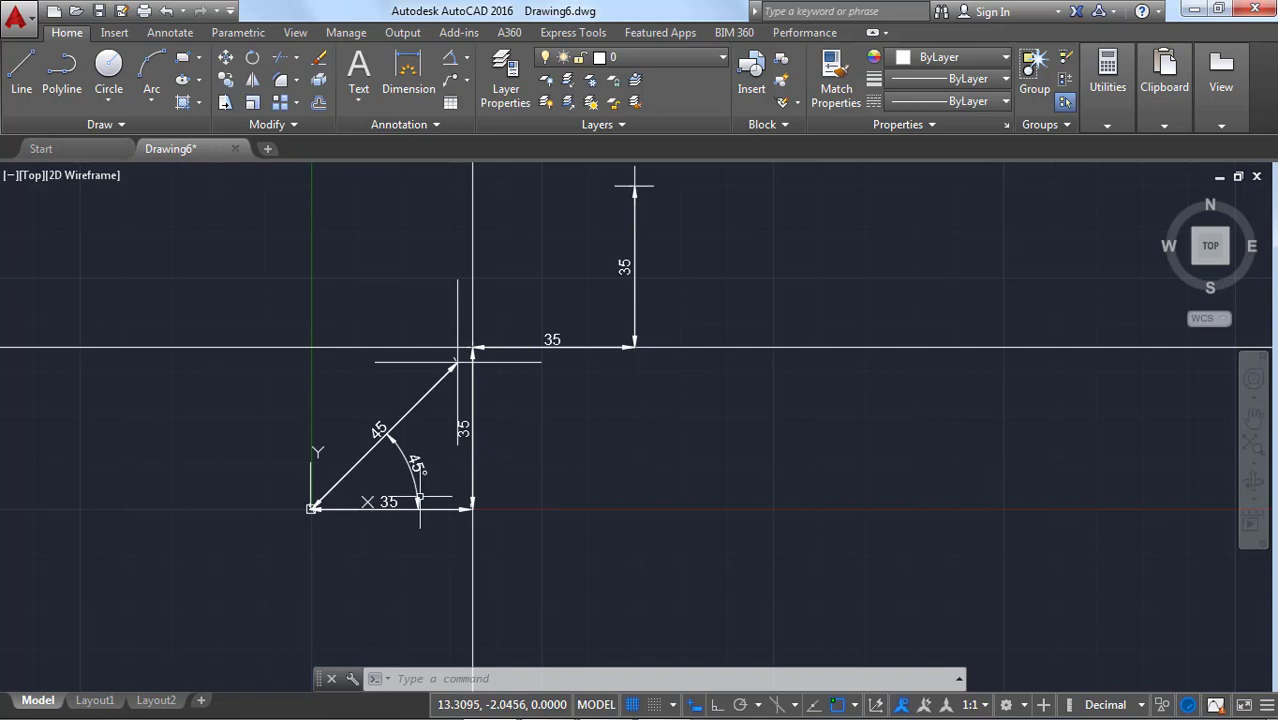
pyautogui.scroll(-4, 522, 474)
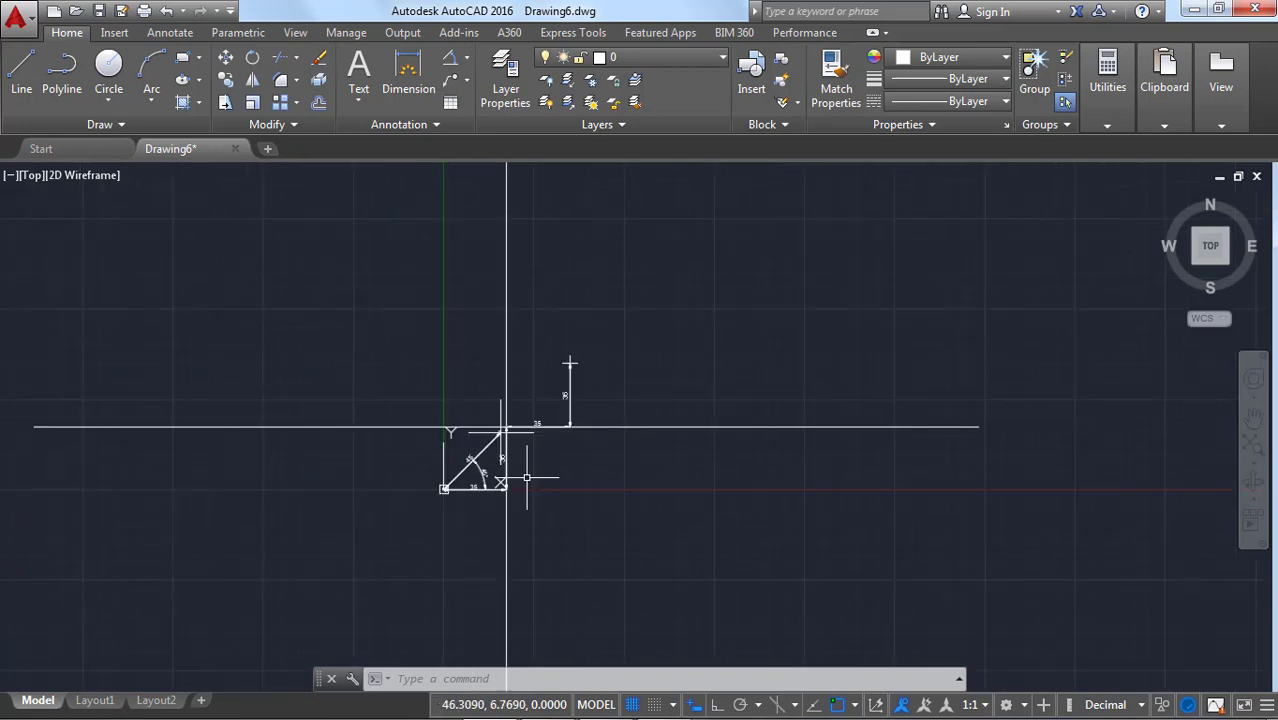